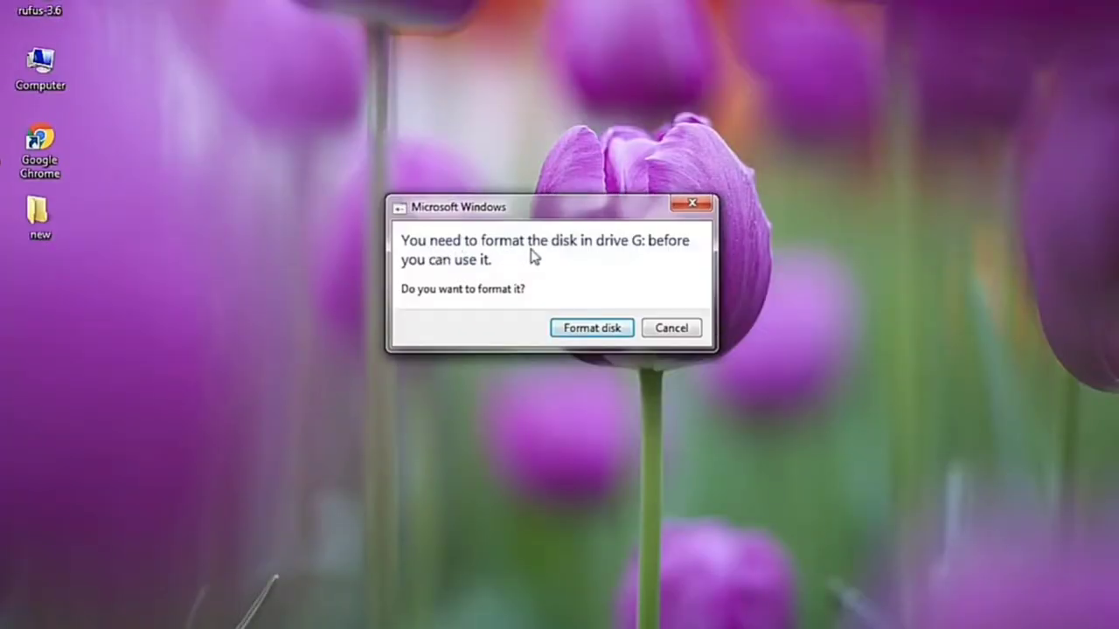
Step: Start a quick FAT format of drive G: with the default capacity and confirm erasing its data
left_click(577, 337)
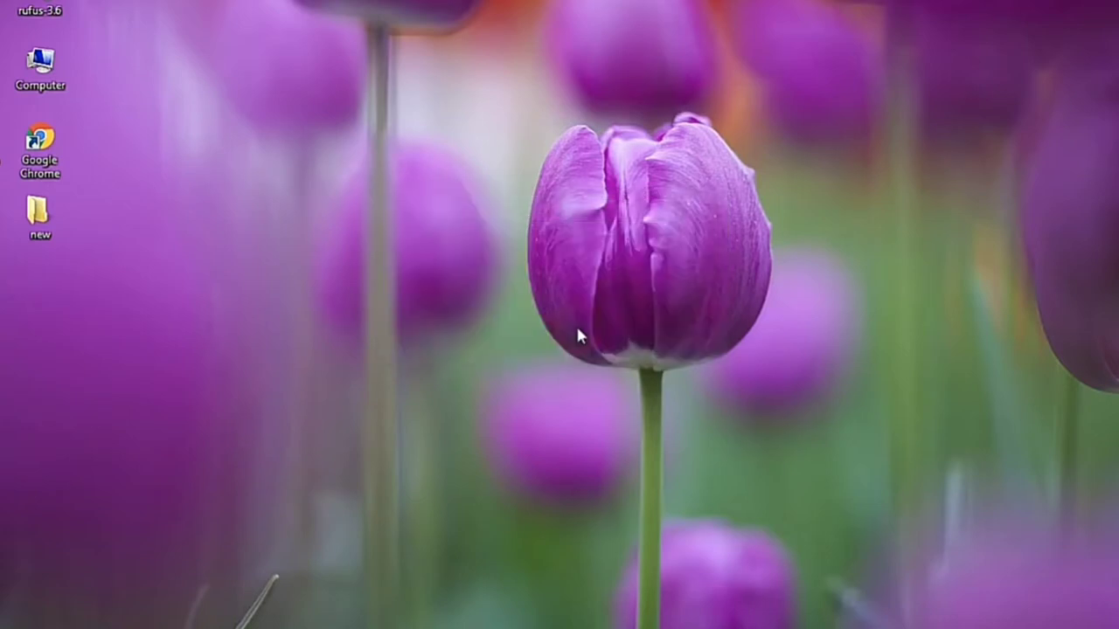
left_click_drag(123, 58, 186, 44)
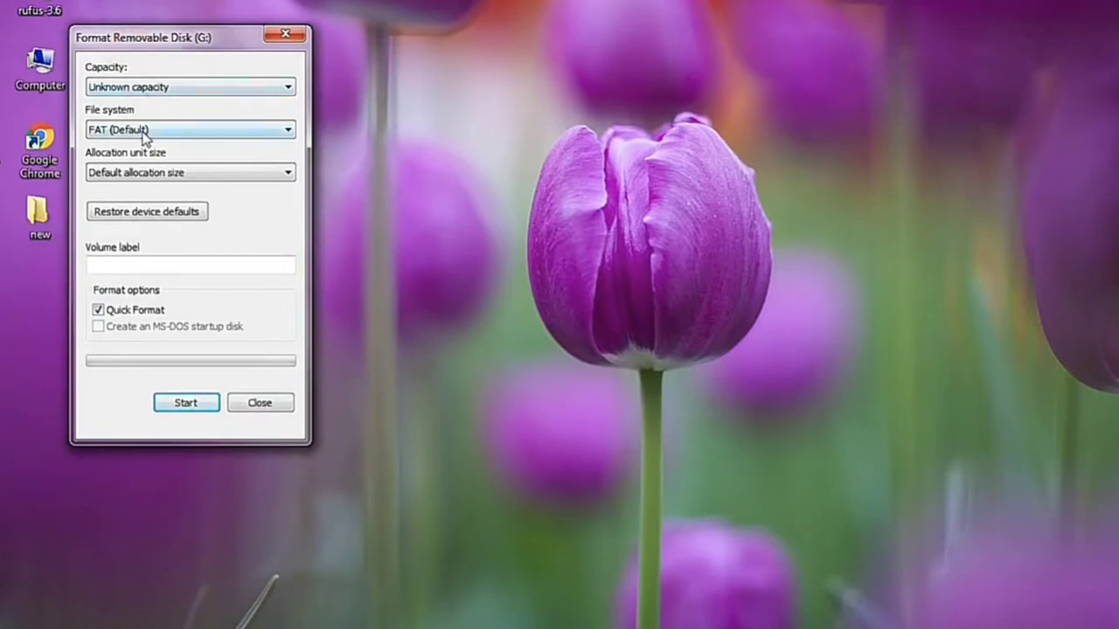
left_click(250, 90)
left_click(147, 100)
left_click(179, 403)
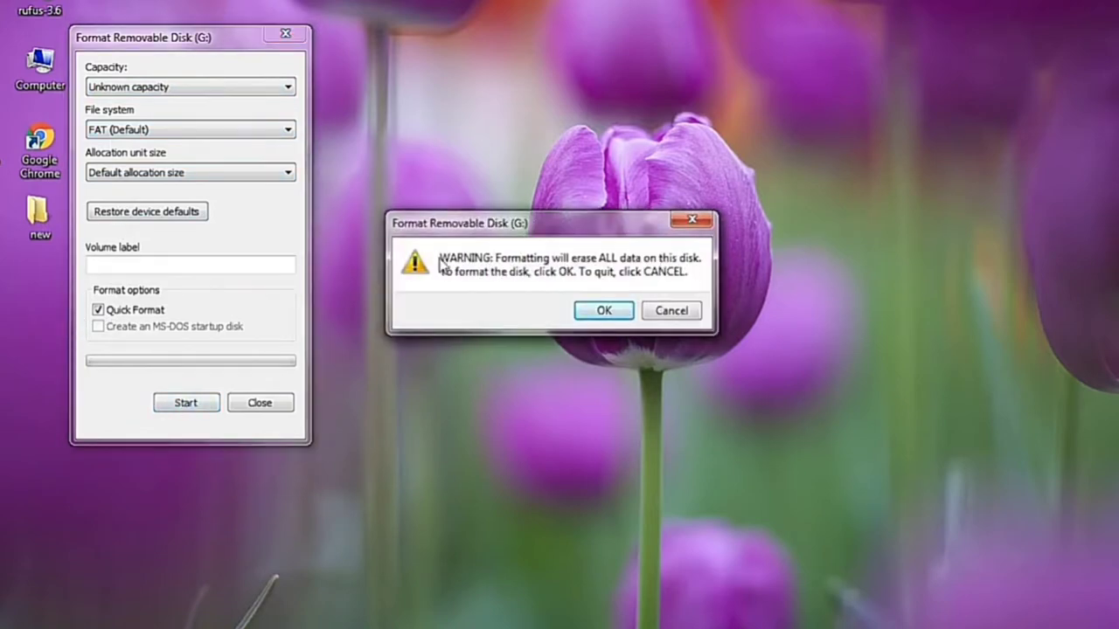
left_click(595, 315)
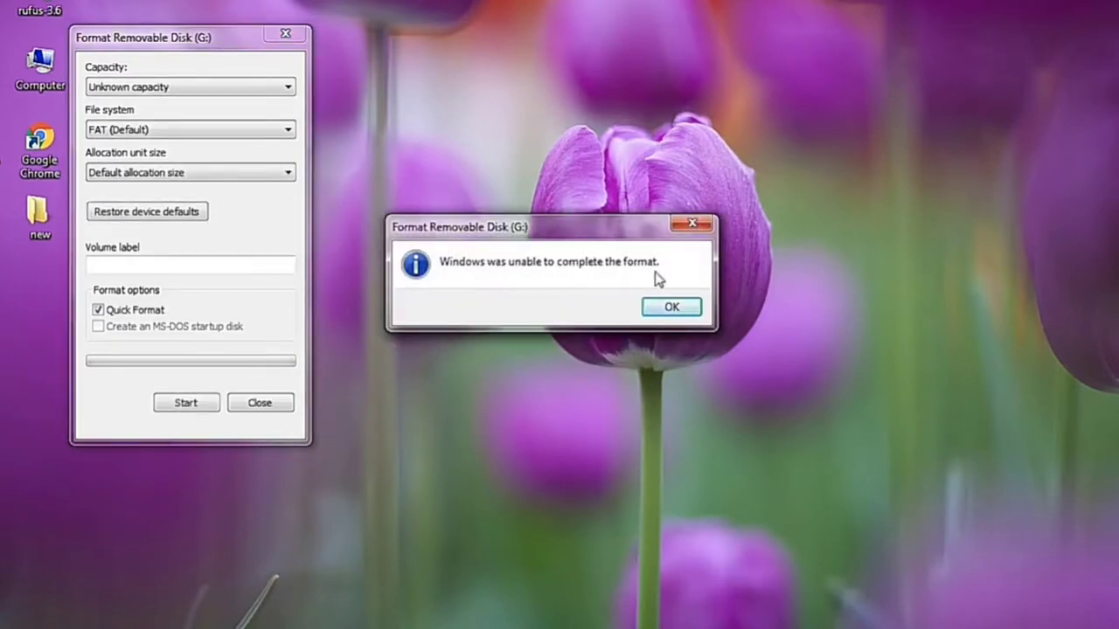
Step: Dismiss the format failure messages and close the format window
left_click(661, 309)
left_click(278, 402)
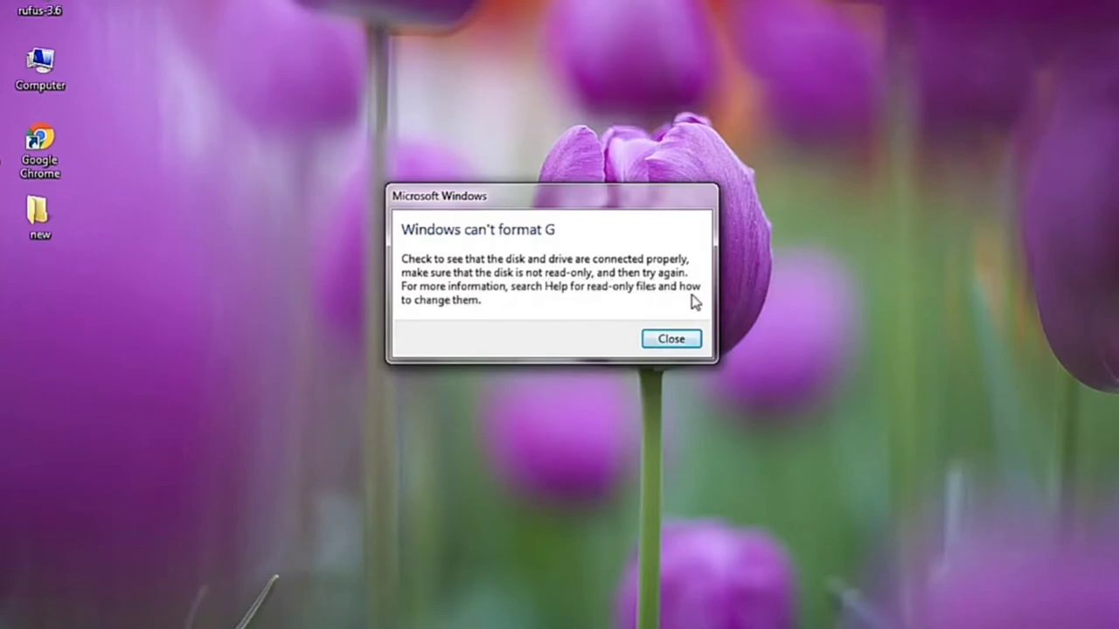
left_click(658, 341)
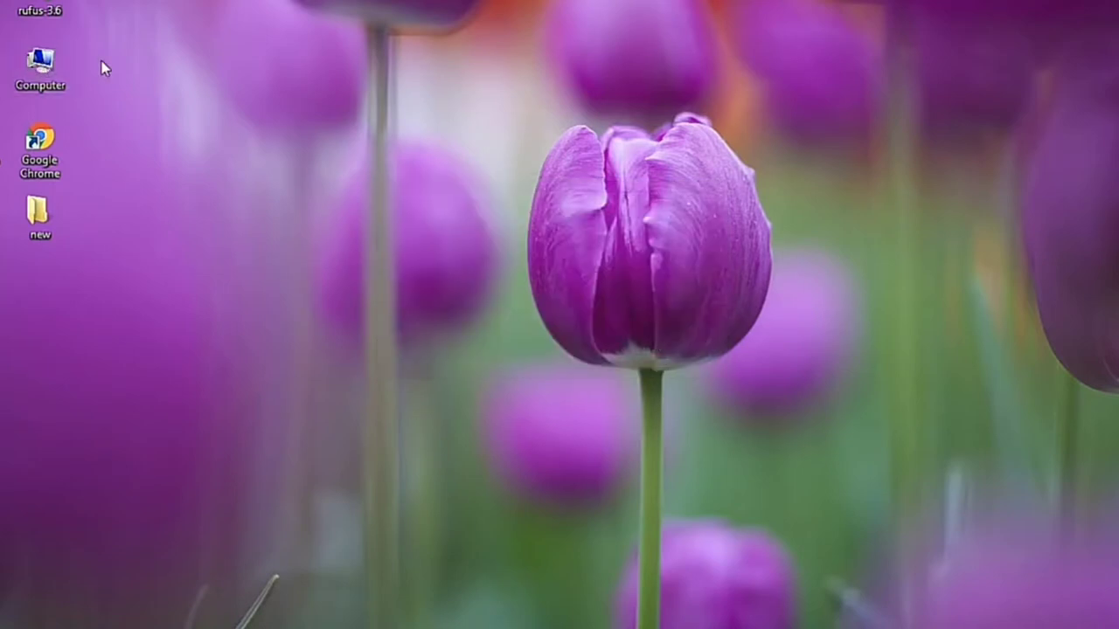
Step: Retry formatting Removable Disk (G:) from the maximized Computer window and confirm the erase warning
double_click(52, 64)
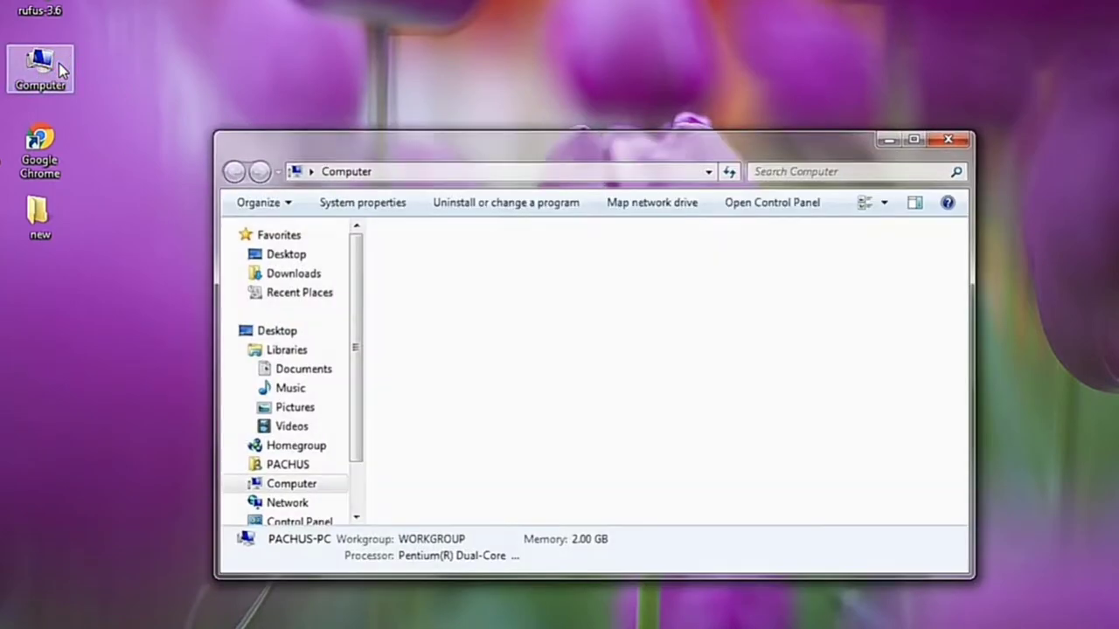
left_click(913, 139)
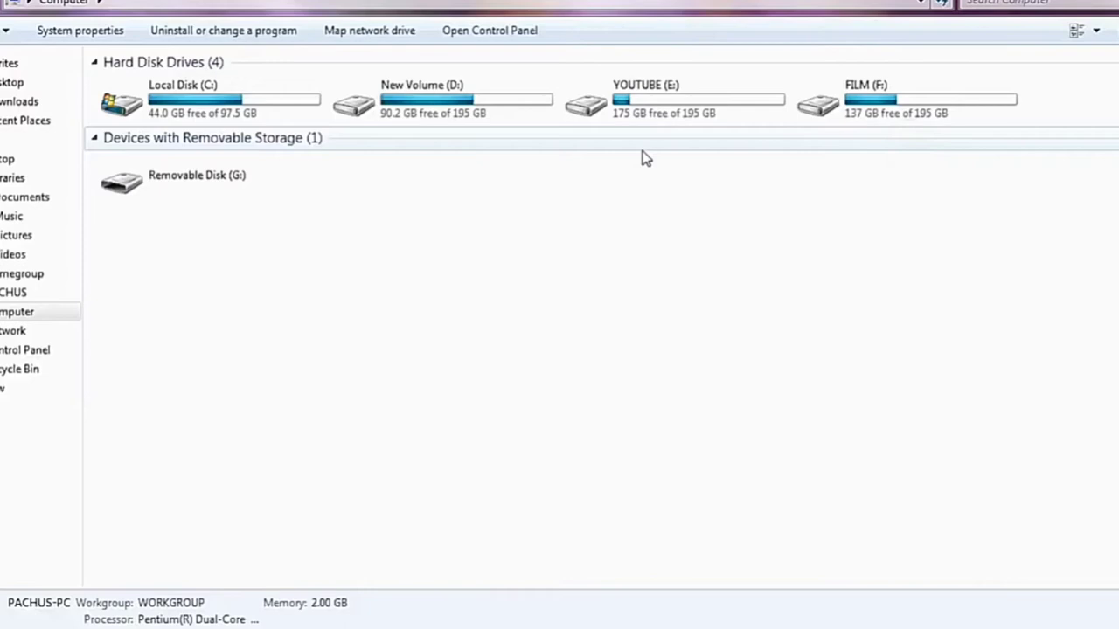
left_click(160, 175)
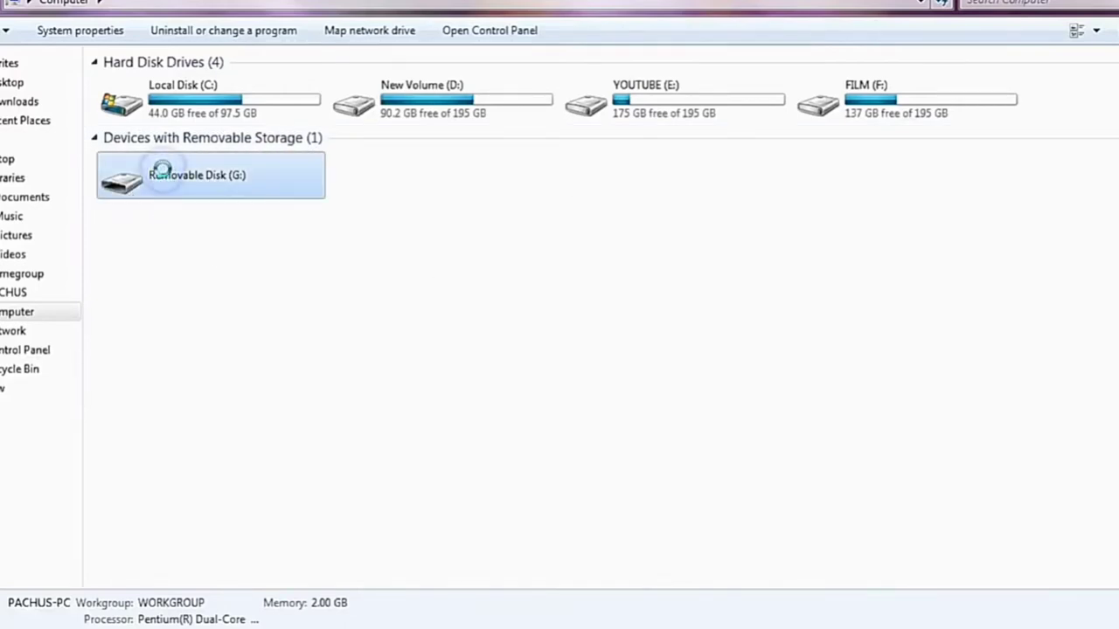
right_click(164, 170)
left_click(216, 346)
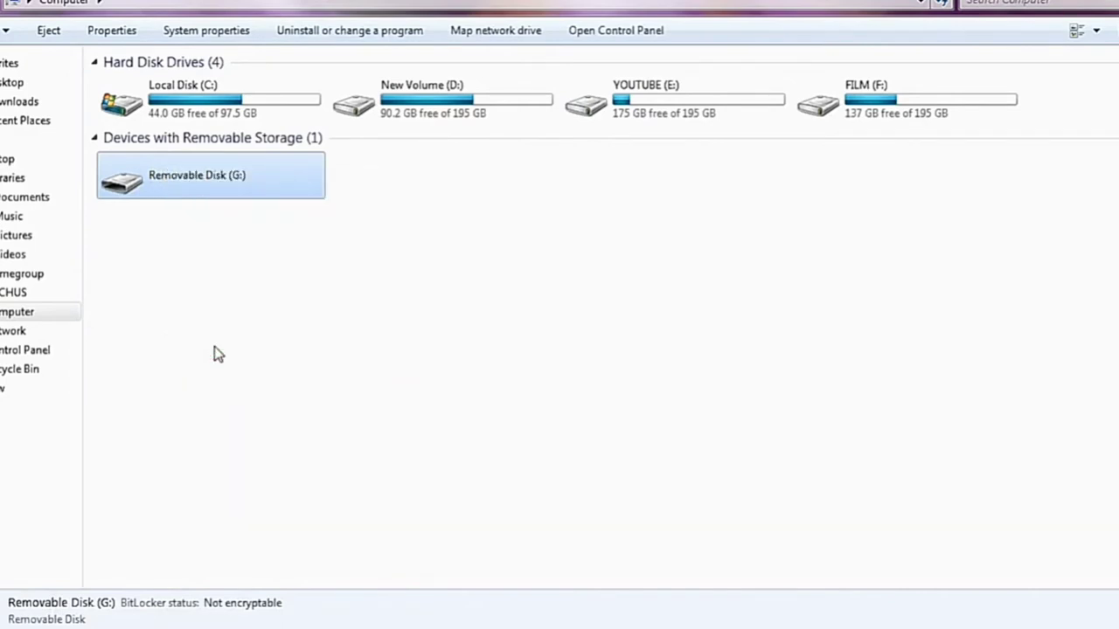
left_click_drag(157, 125, 105, 114)
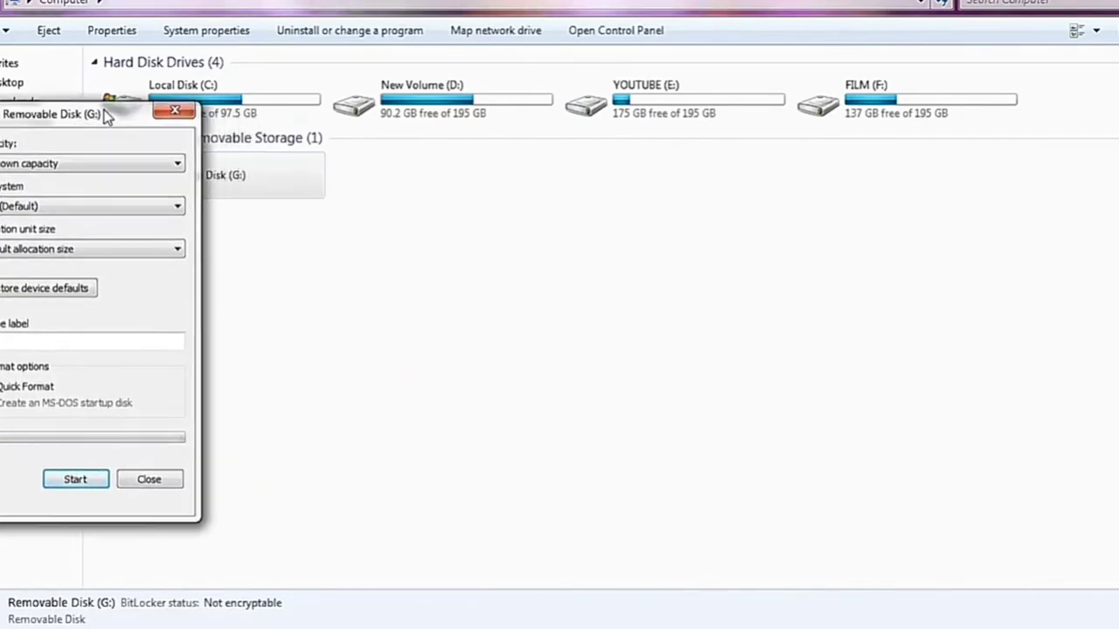
left_click(75, 481)
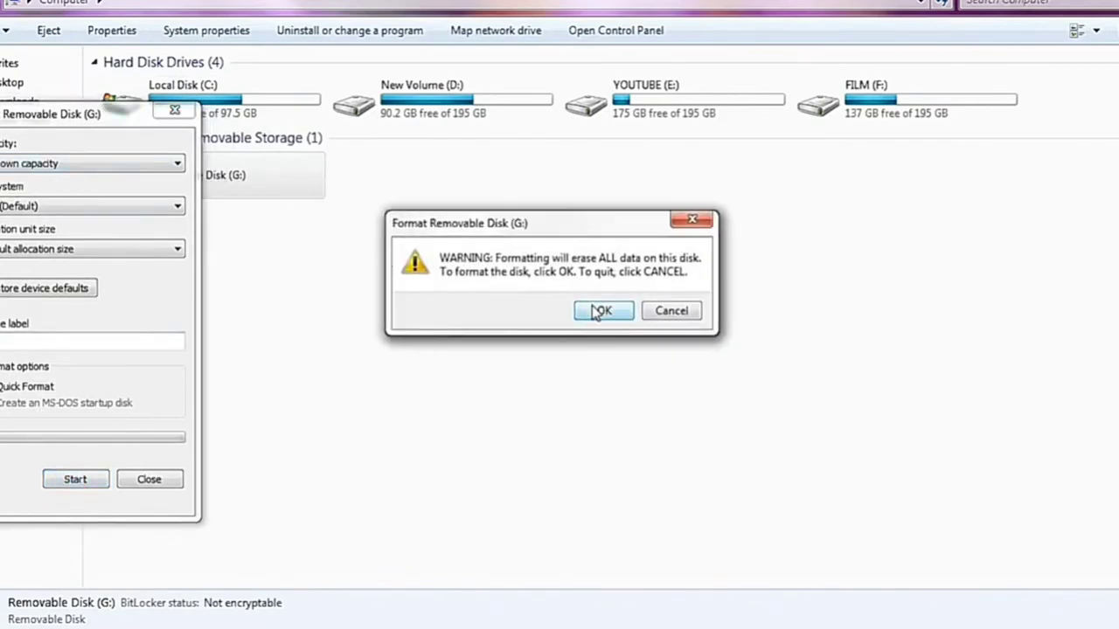
left_click(594, 312)
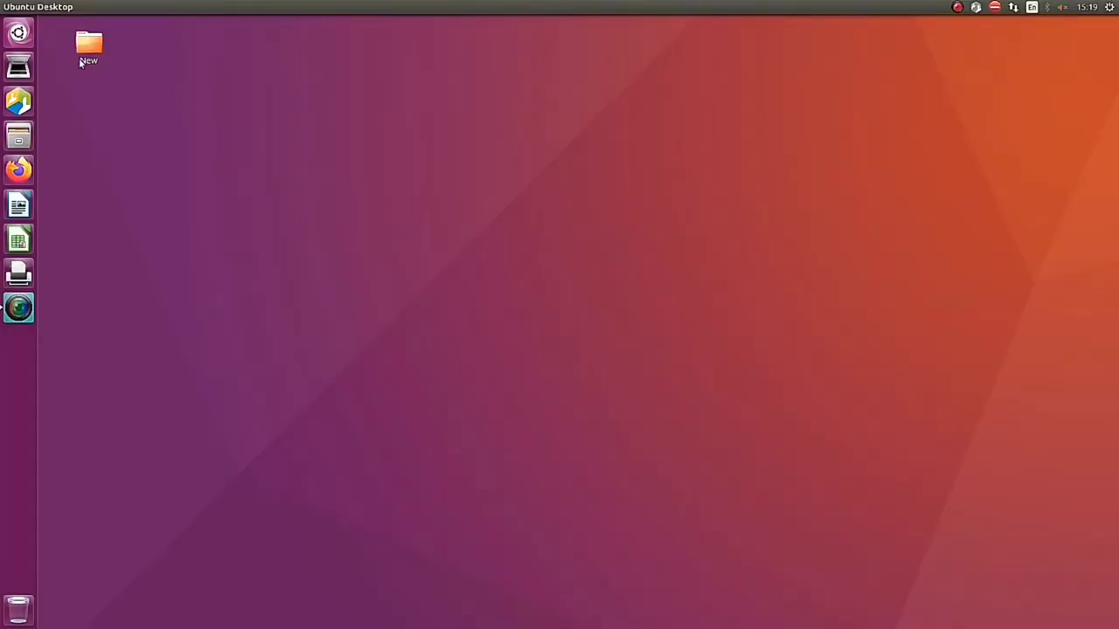
Step: Search the Dash for 'Disk', launch Disks, and select the 8.1 GB Drive
left_click(18, 33)
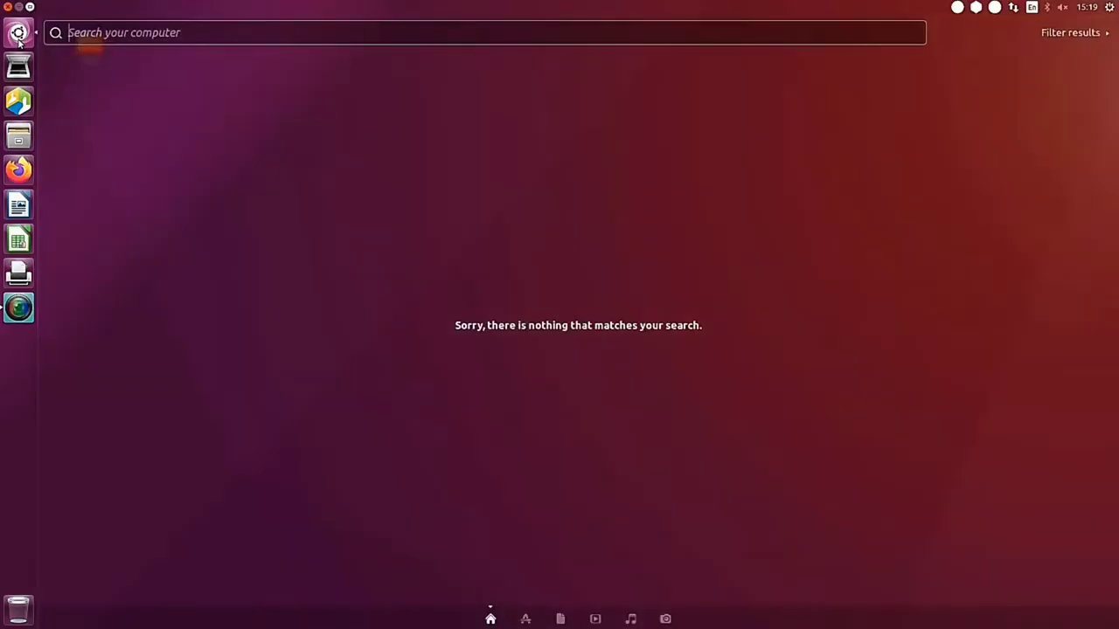
type("Disk")
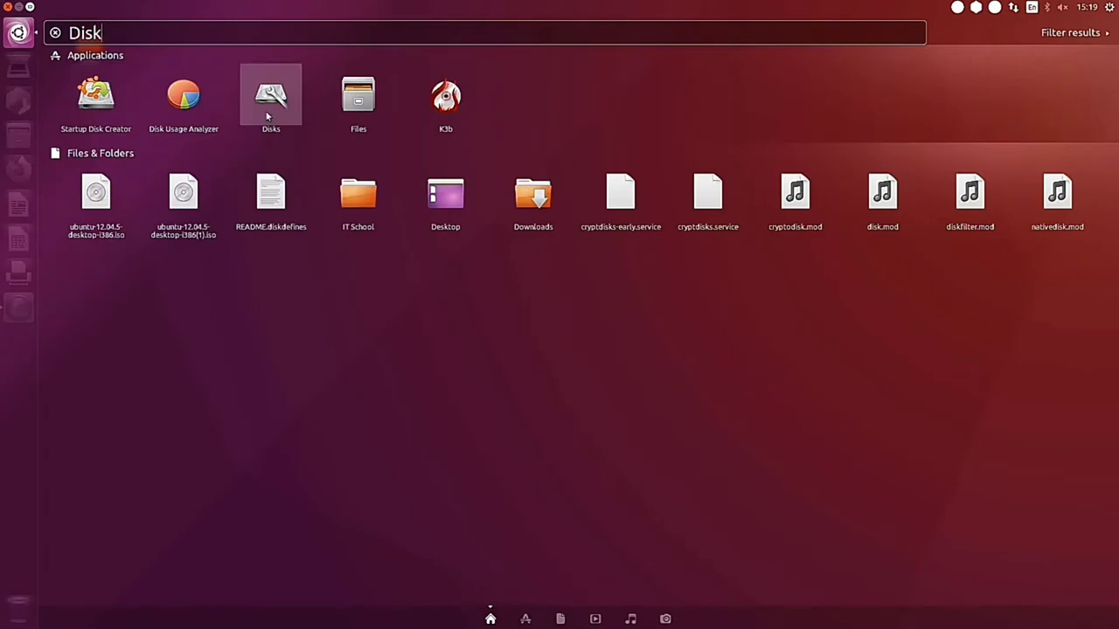
left_click(277, 99)
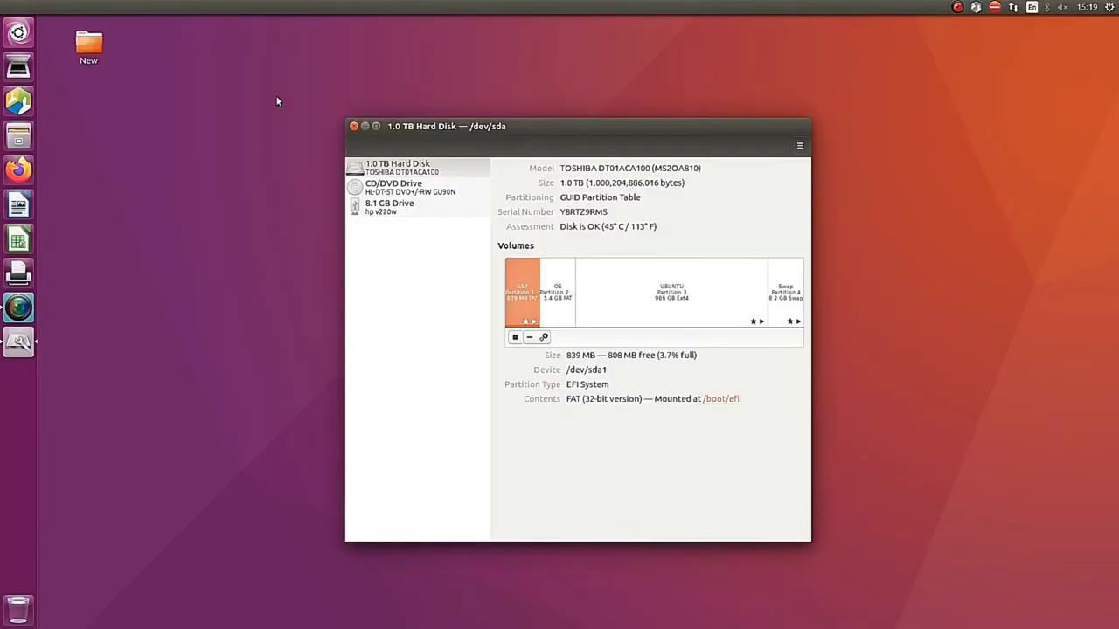
left_click(378, 216)
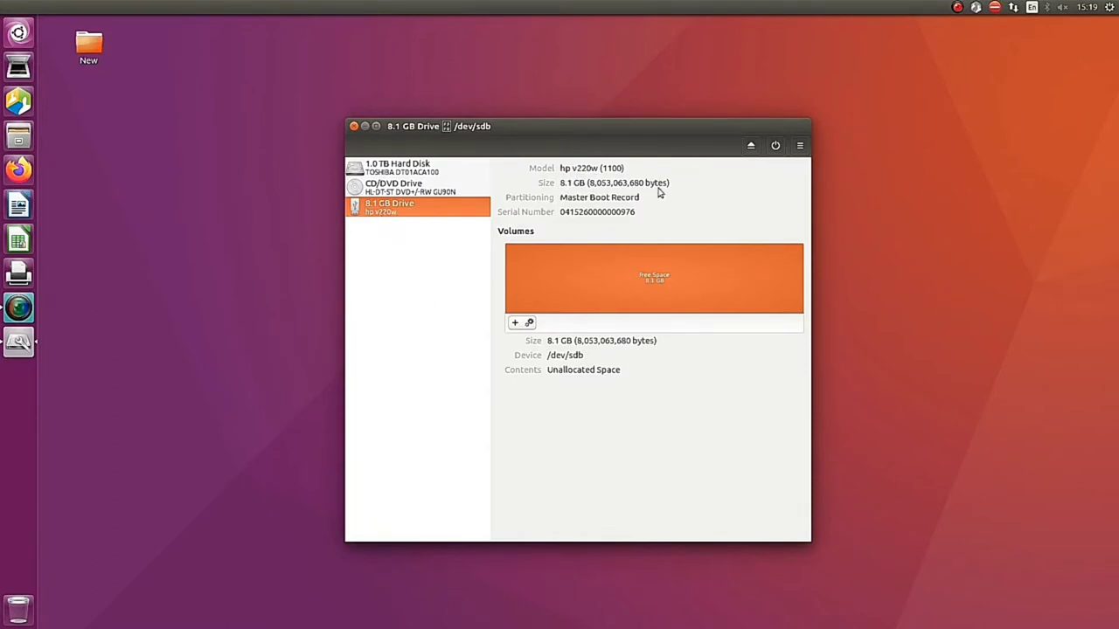
left_click(800, 146)
Step: Quick-format the entire 8.1 GB drive with MBR / DOS partitioning
left_click(709, 167)
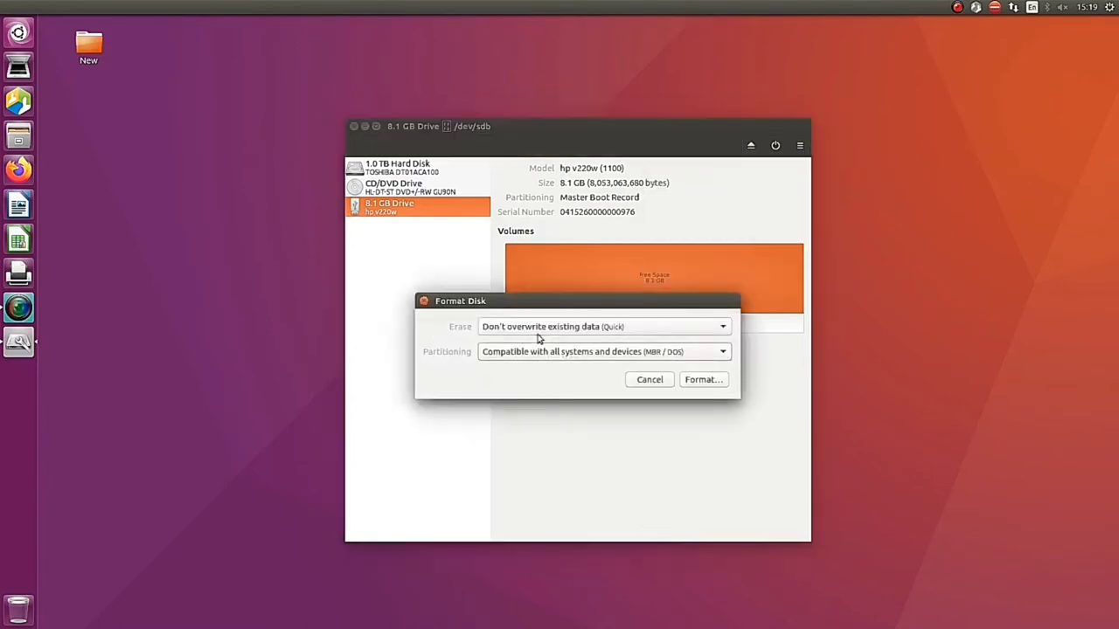
left_click(697, 383)
left_click(723, 450)
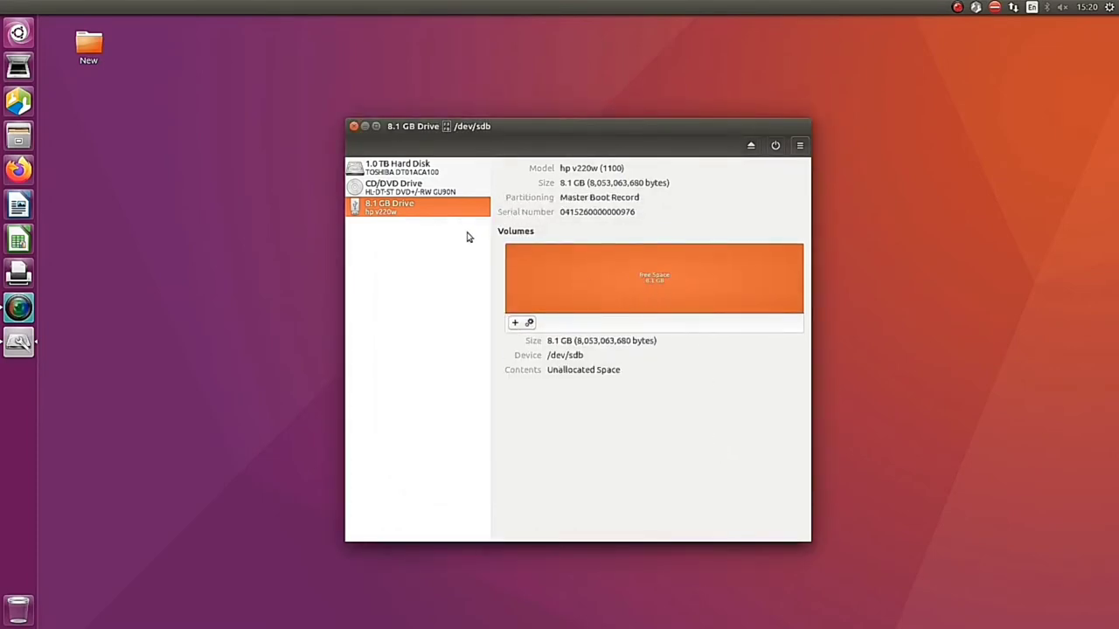
left_click(28, 138)
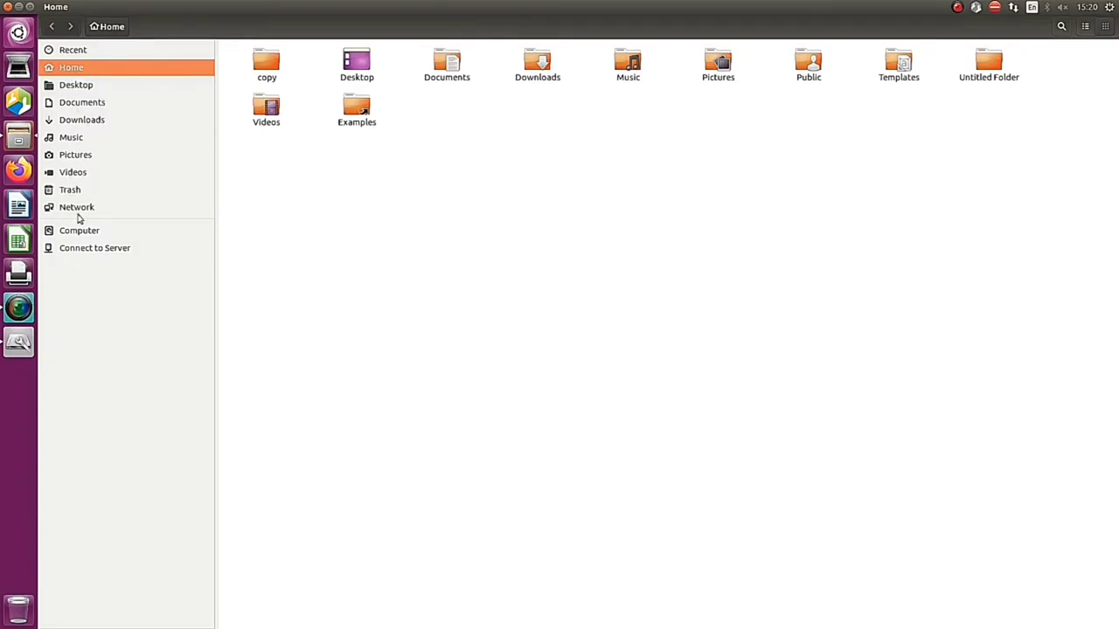
Step: Create a single 8053 MB FAT partition filling the 8.1 GB drive
left_click(7, 6)
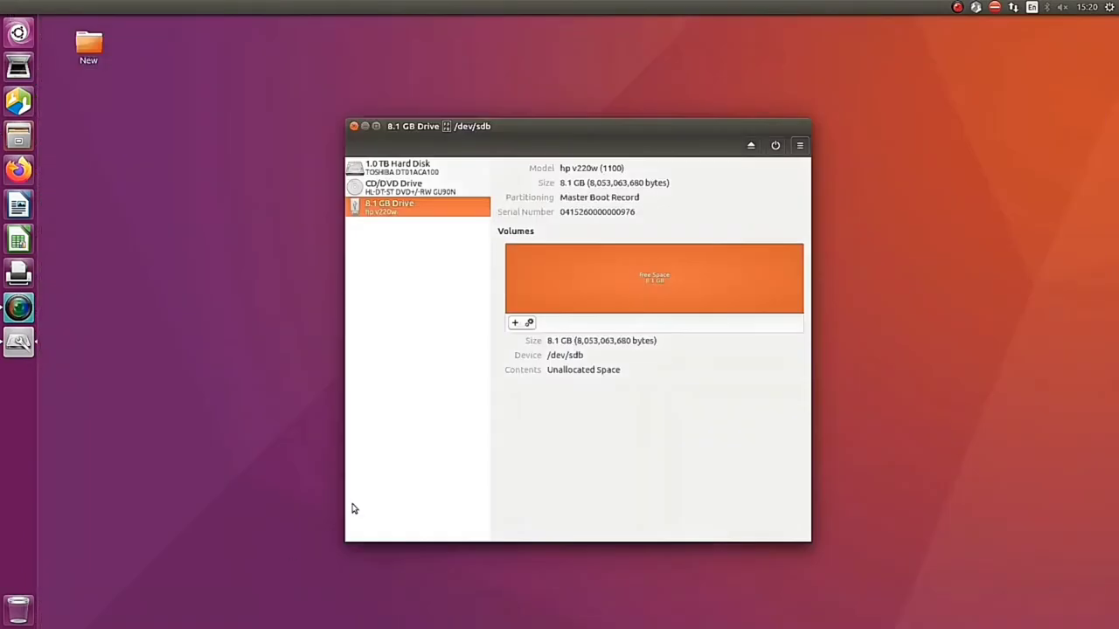
left_click(516, 323)
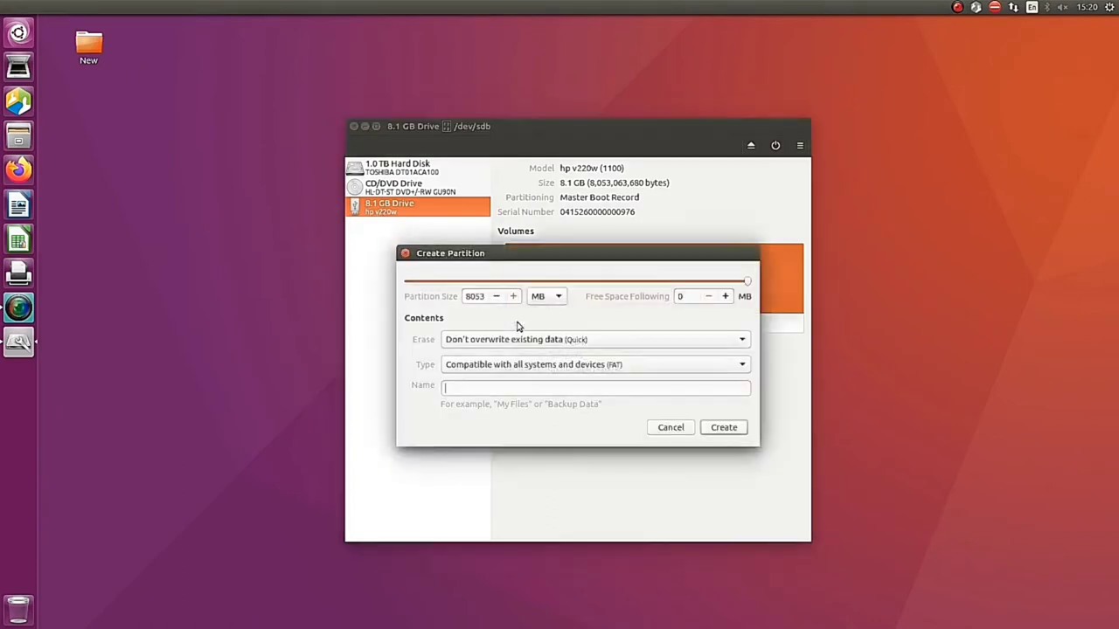
left_click(670, 428)
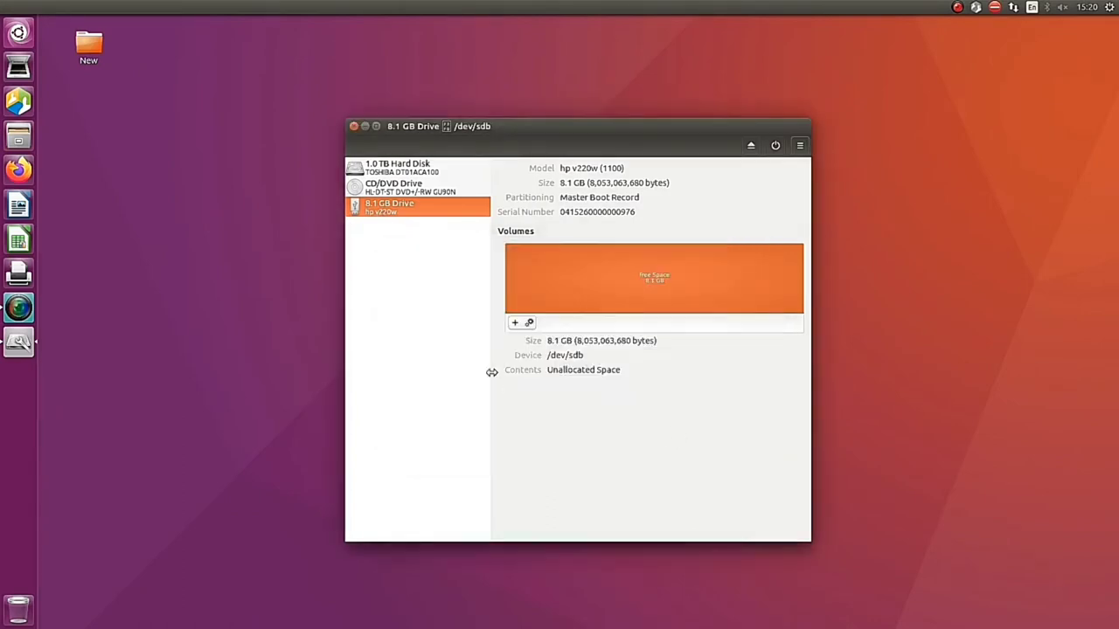
left_click(529, 323)
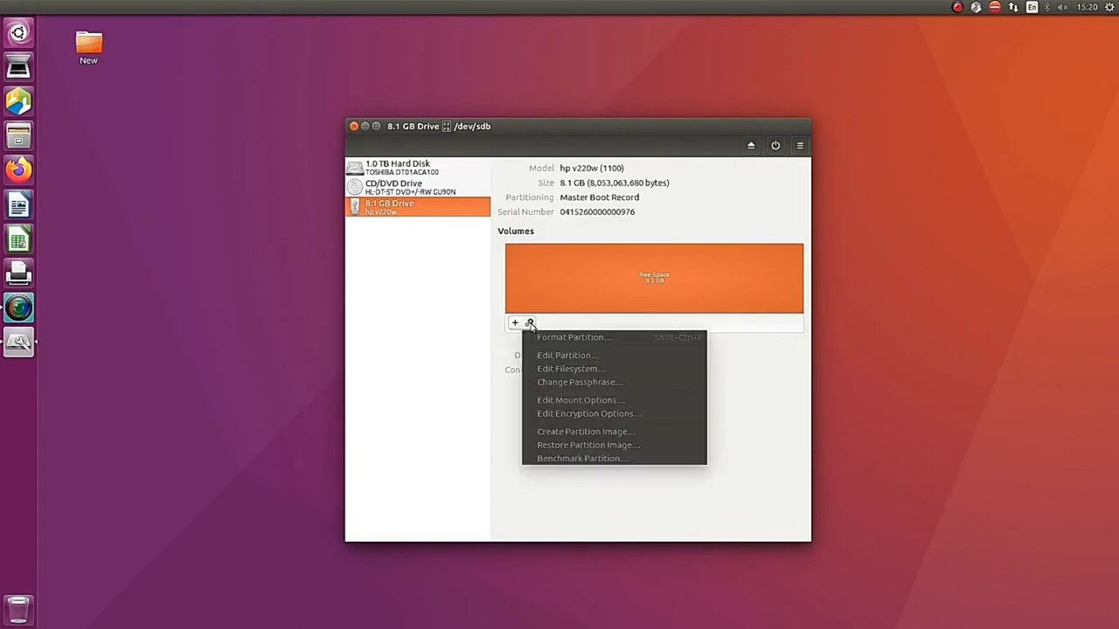
left_click(514, 323)
left_click(514, 323)
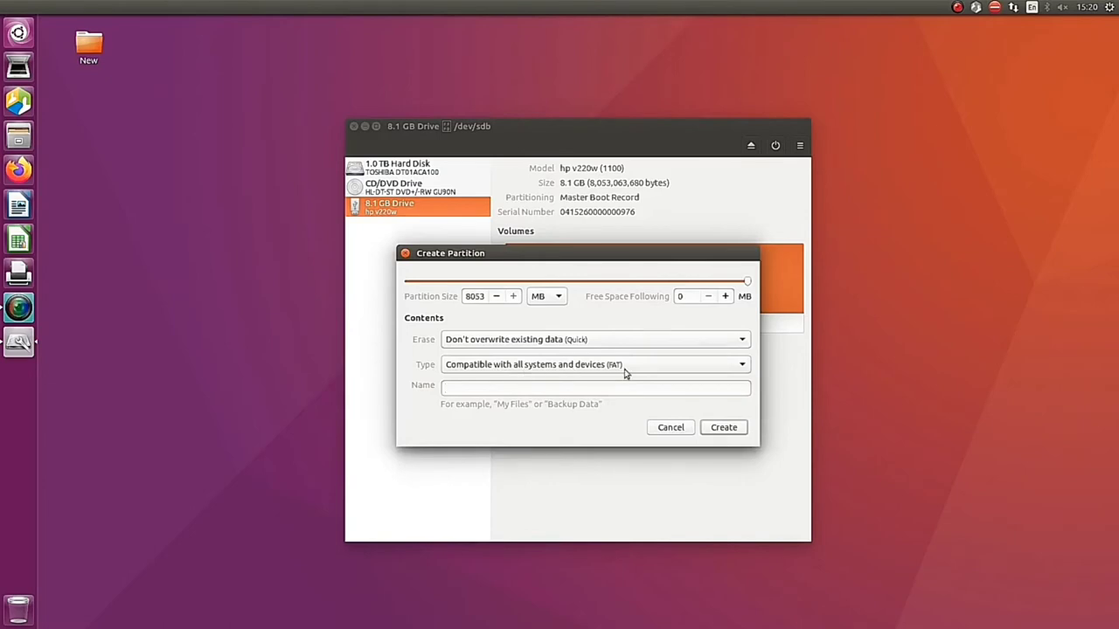
left_click(718, 430)
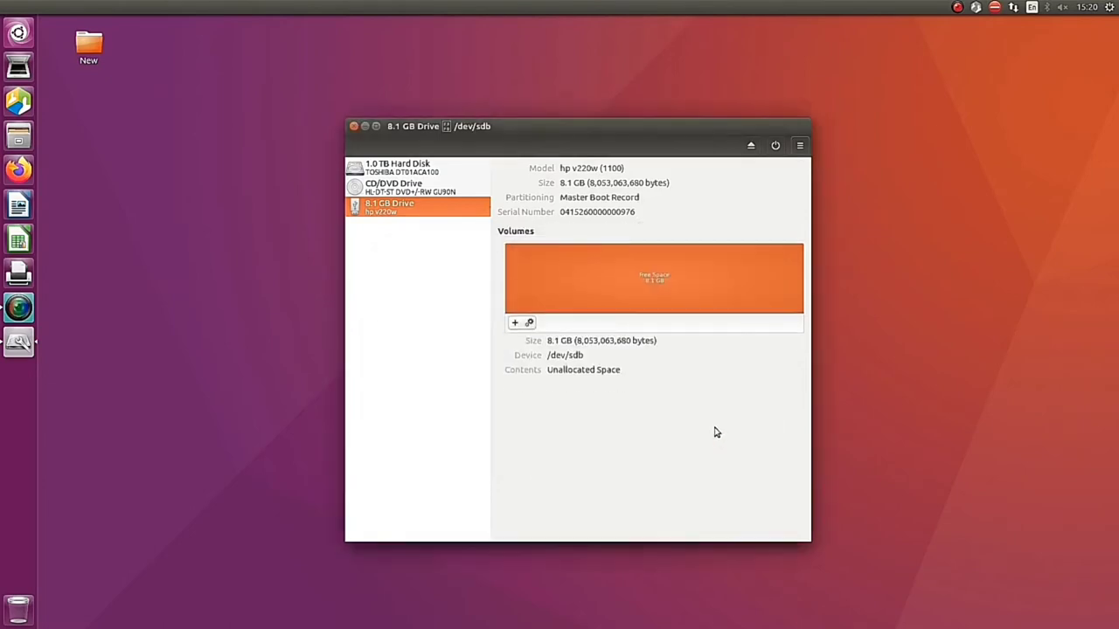
Step: Relaunch Disks, select the 8.1 GB drive, and cancel deleting its new partition
key("ctrl+q")
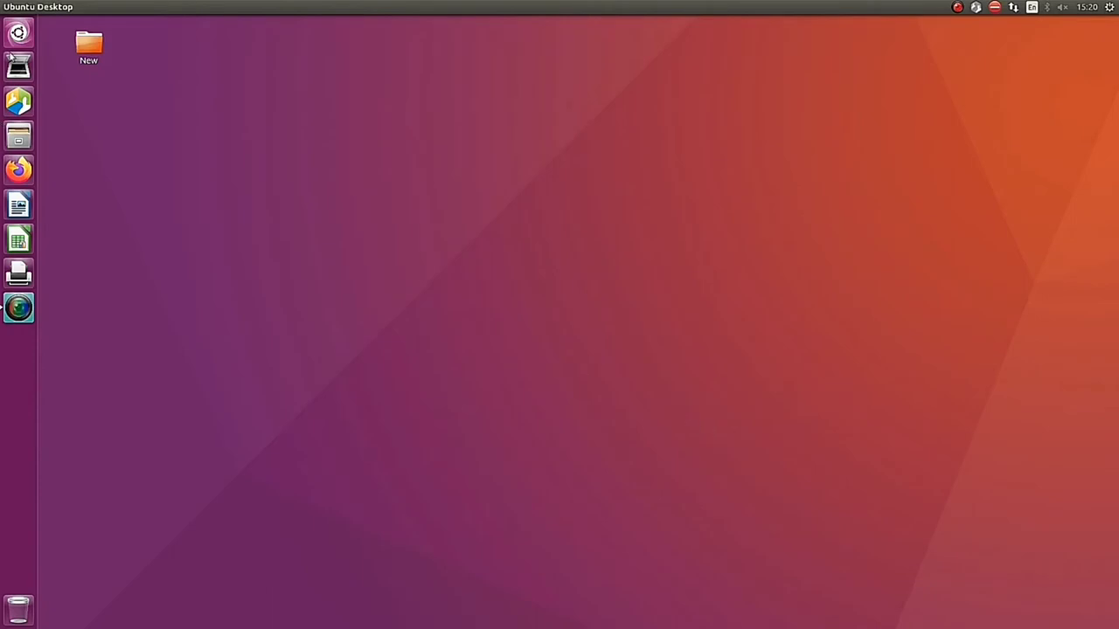
left_click(18, 33)
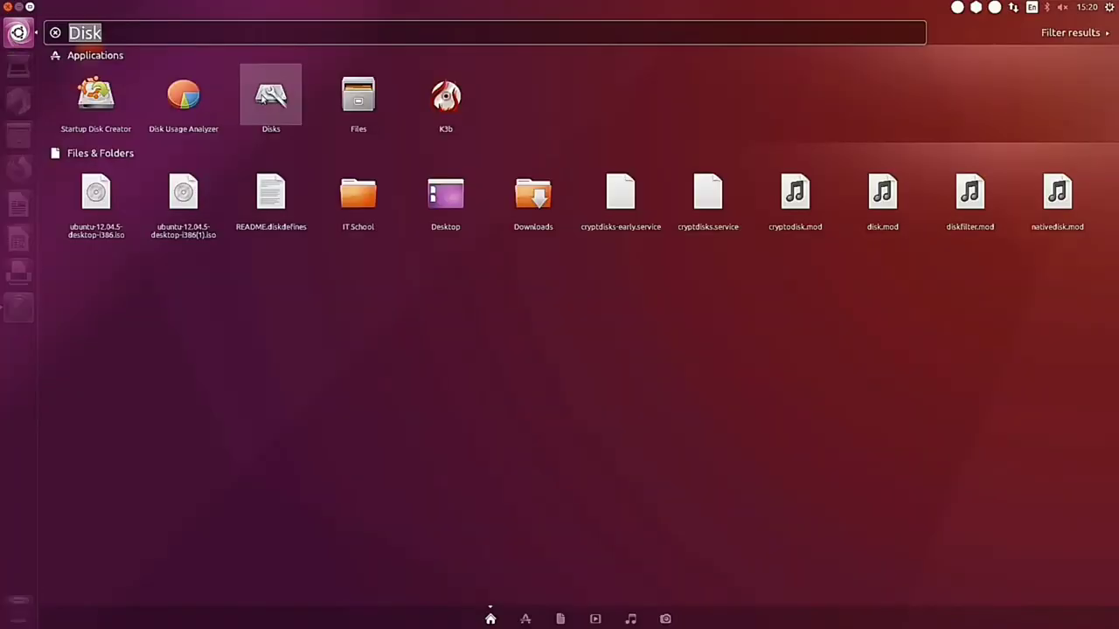
left_click(267, 98)
left_click(373, 210)
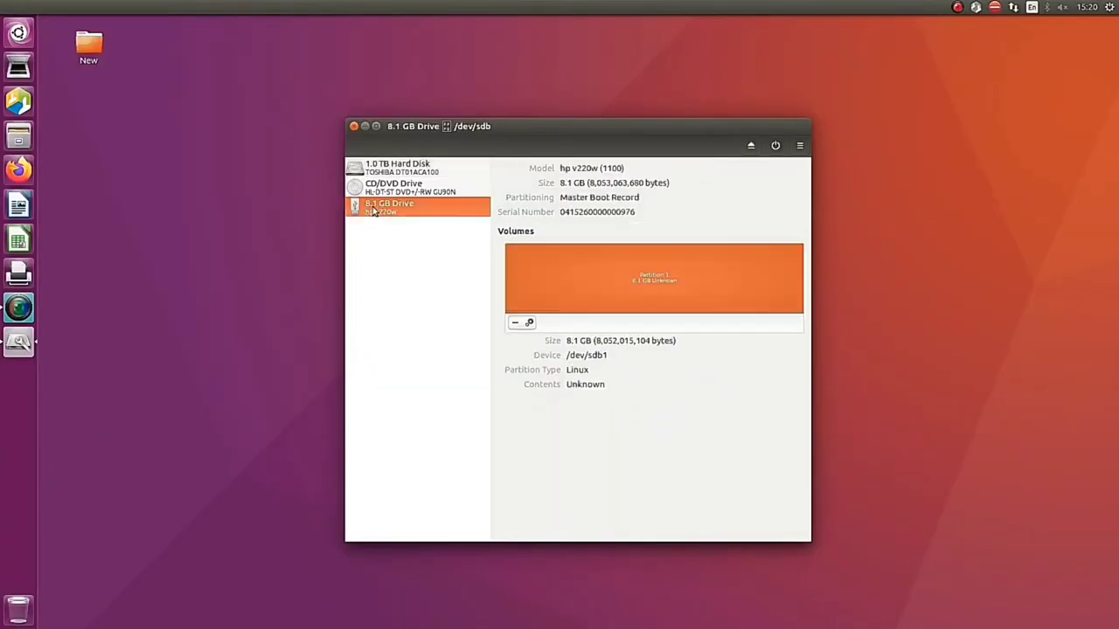
left_click(513, 324)
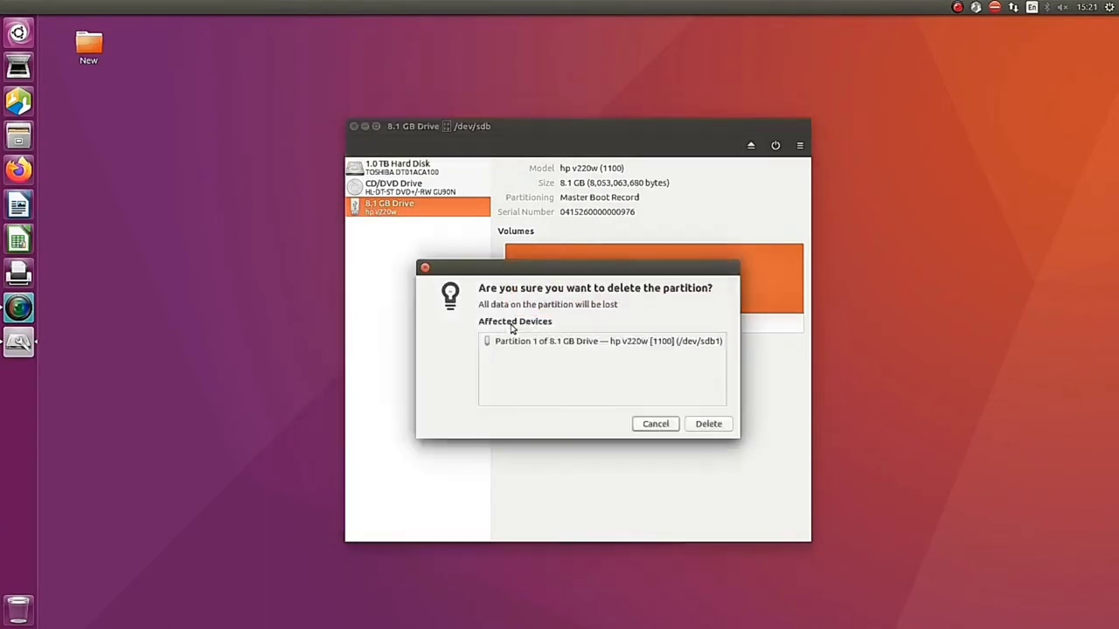
left_click(651, 424)
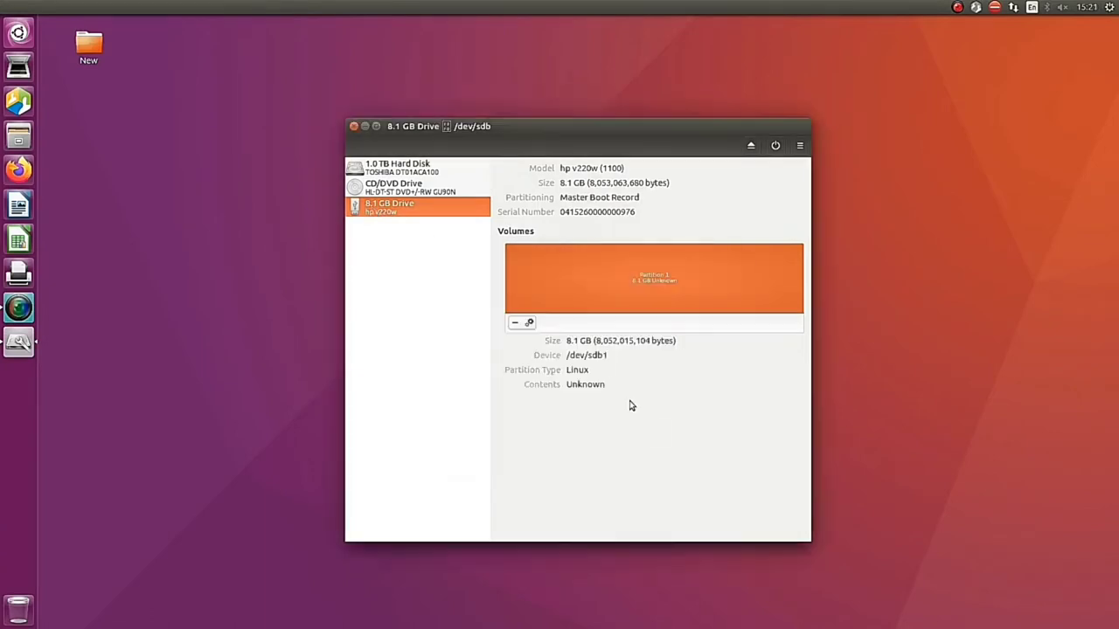
Step: Format Partition 1 of the 8.1 GB drive as FAT32, then close Disks
left_click(531, 325)
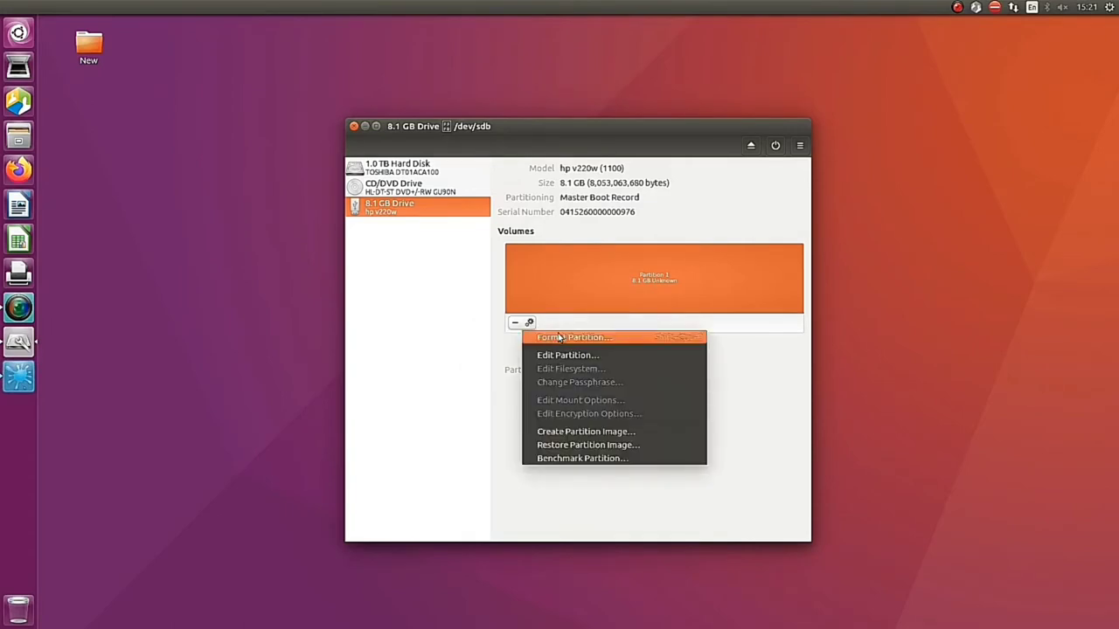
left_click(564, 339)
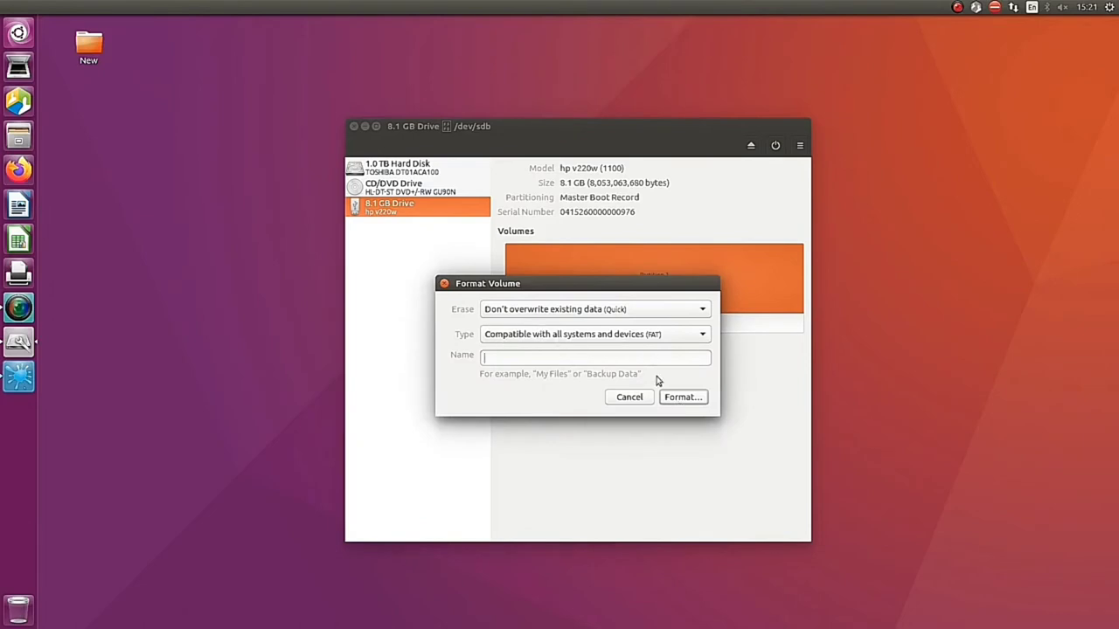
left_click(680, 398)
left_click(717, 447)
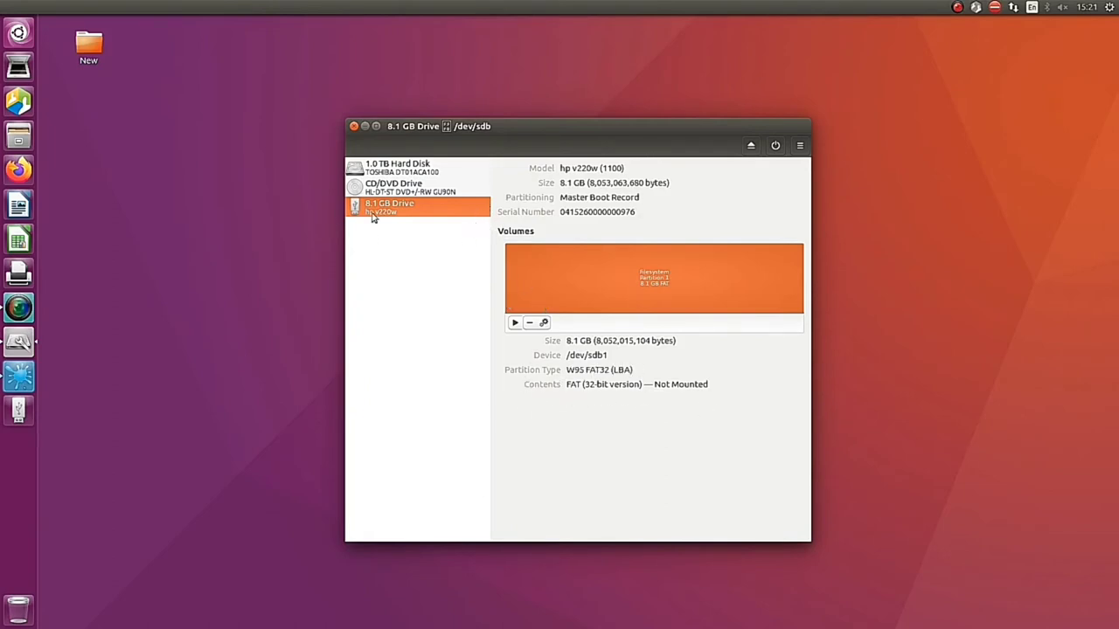
left_click(353, 127)
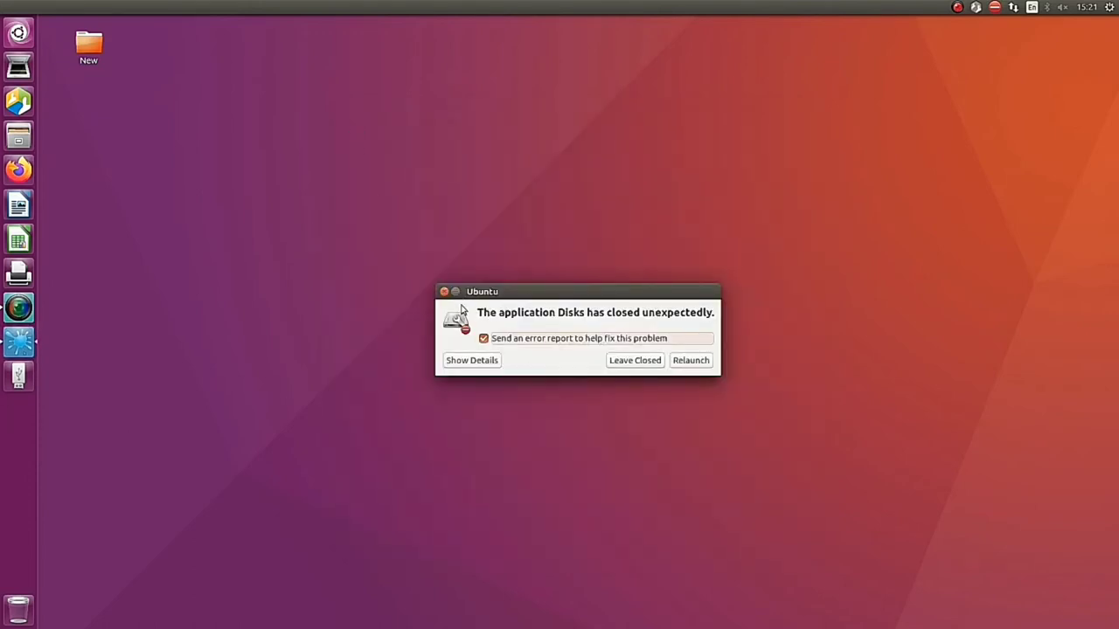
Step: Dismiss the crash notice, browse the empty 8.1 GB Volume and Trash in Files, then close it
left_click(689, 362)
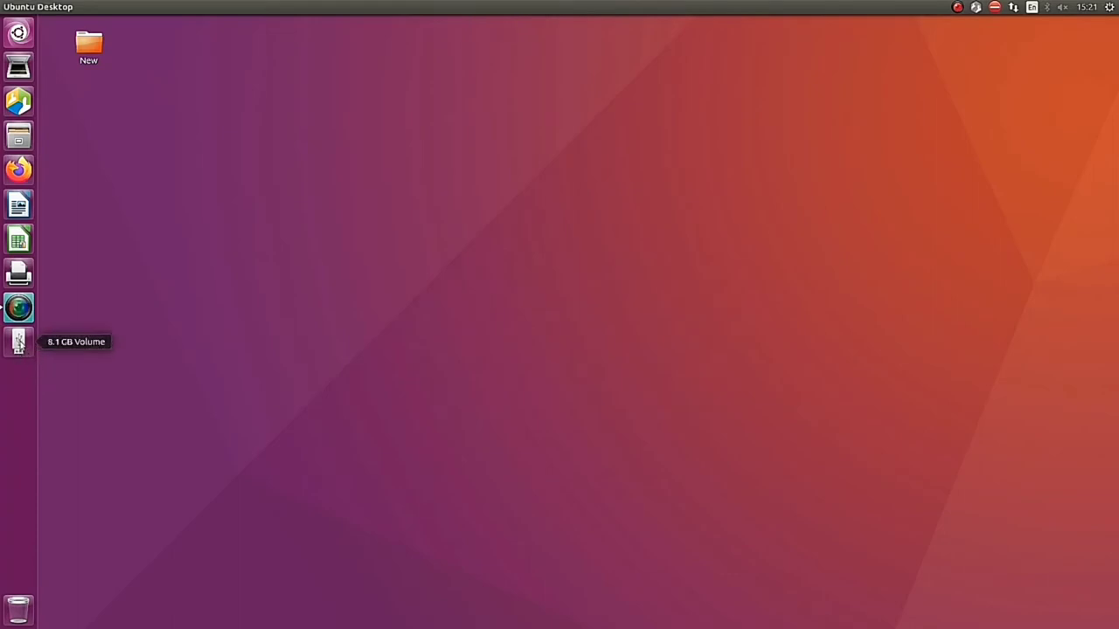
left_click(18, 344)
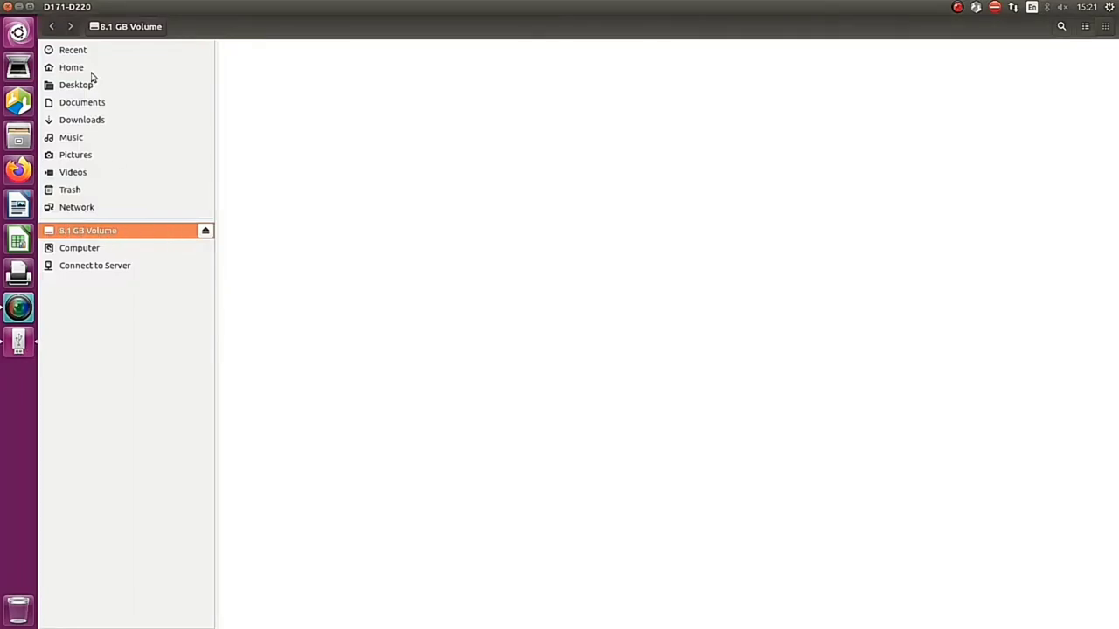
left_click(77, 190)
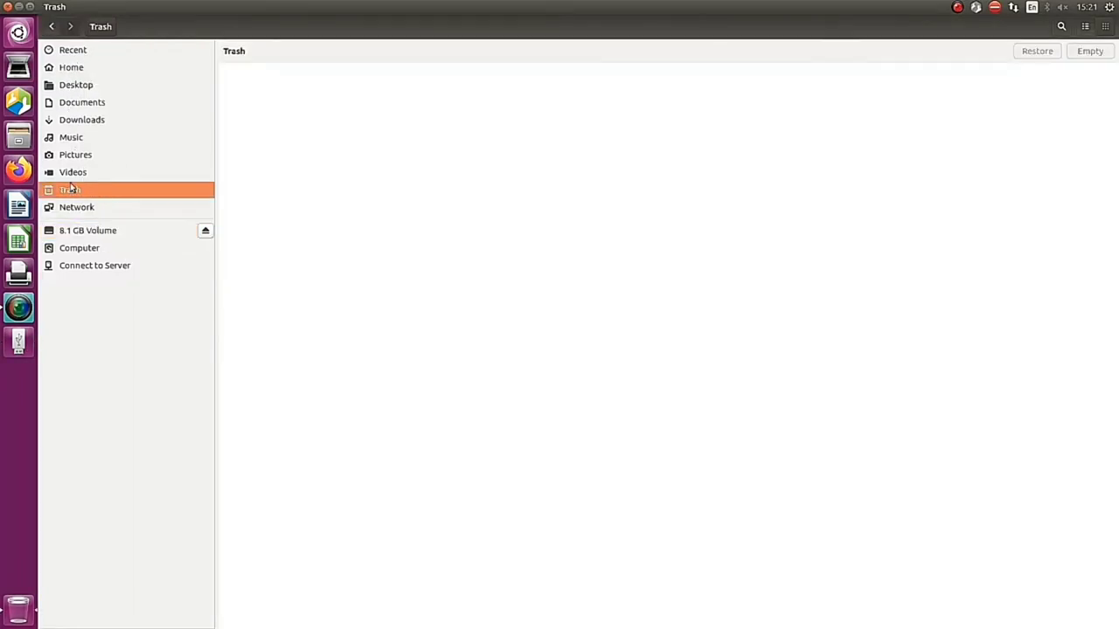
left_click(9, 7)
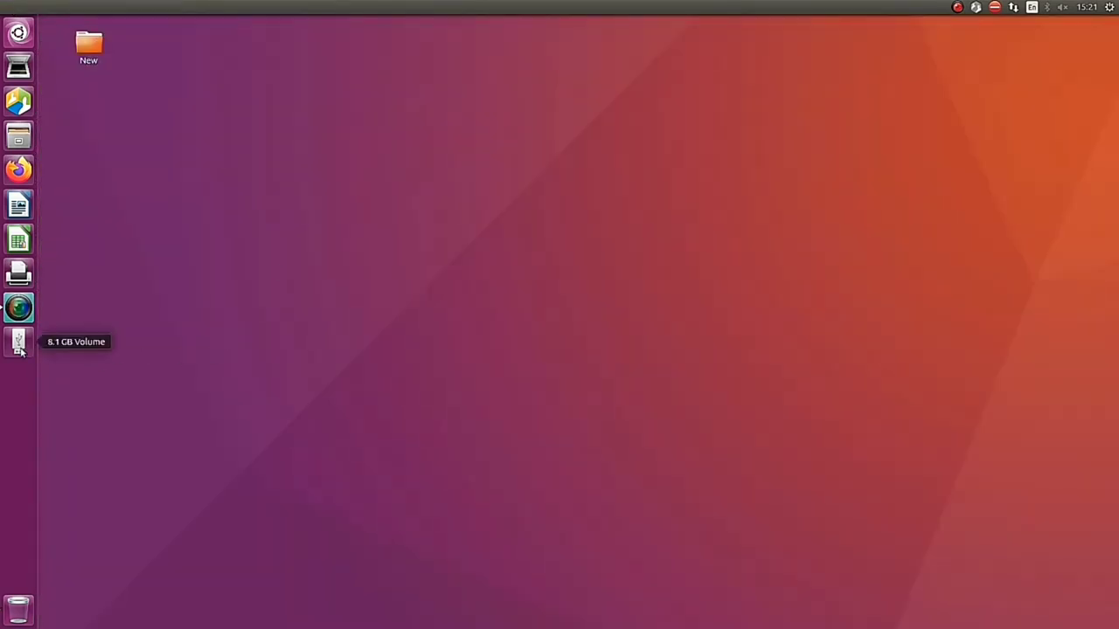
Step: Copy the desktop New folder onto the 8.1 GB Volume, close Files, and eject the drive
right_click(91, 47)
left_click(128, 102)
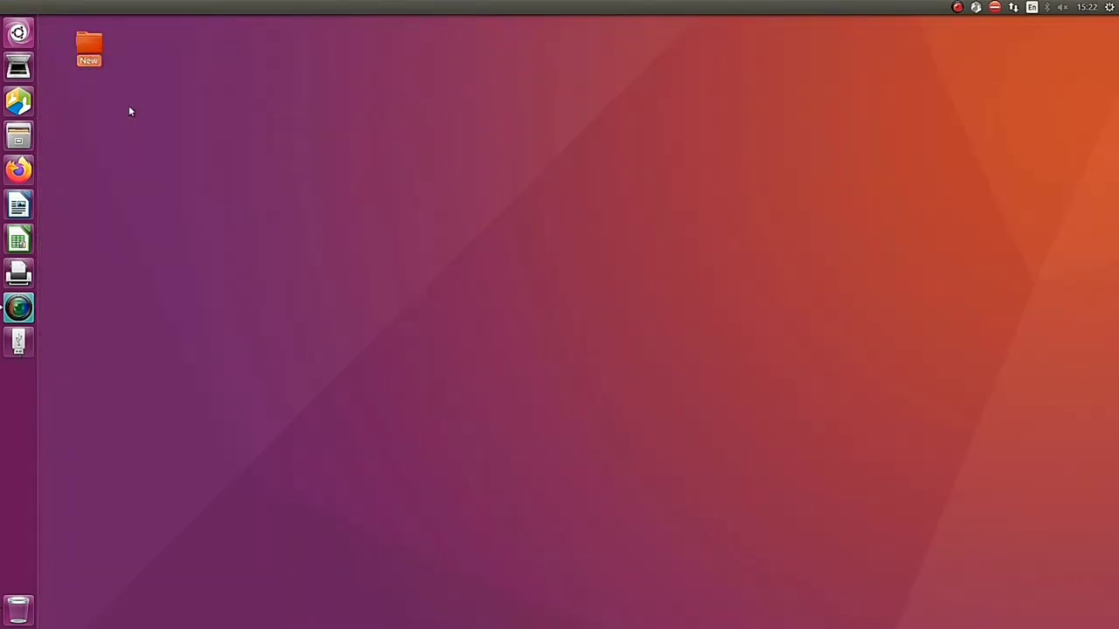
left_click(30, 348)
right_click(281, 128)
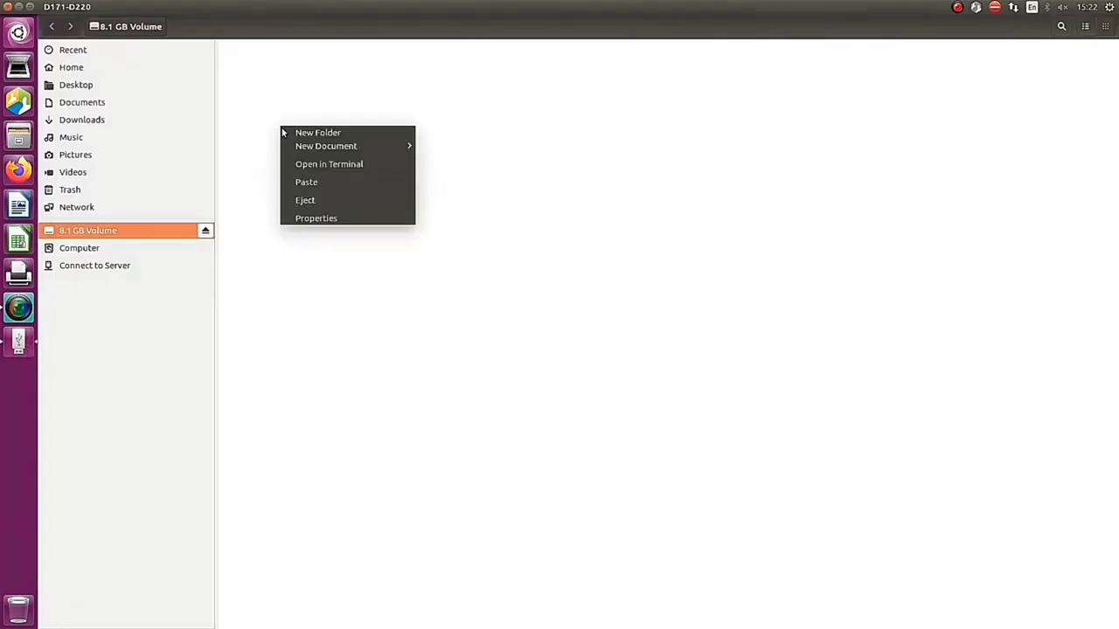
left_click(307, 183)
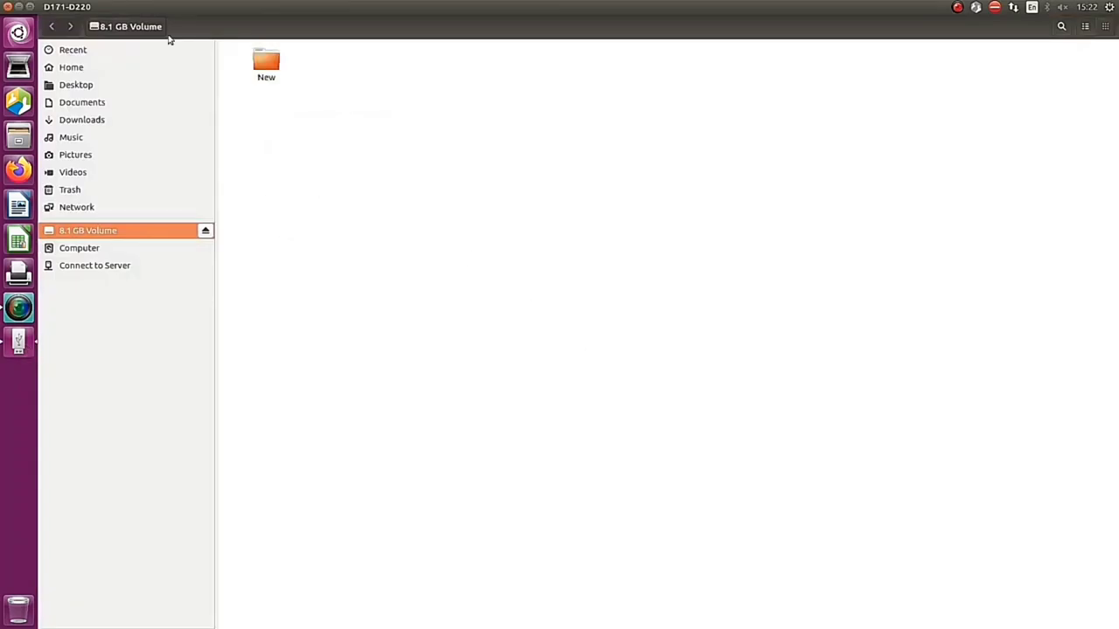
left_click(9, 7)
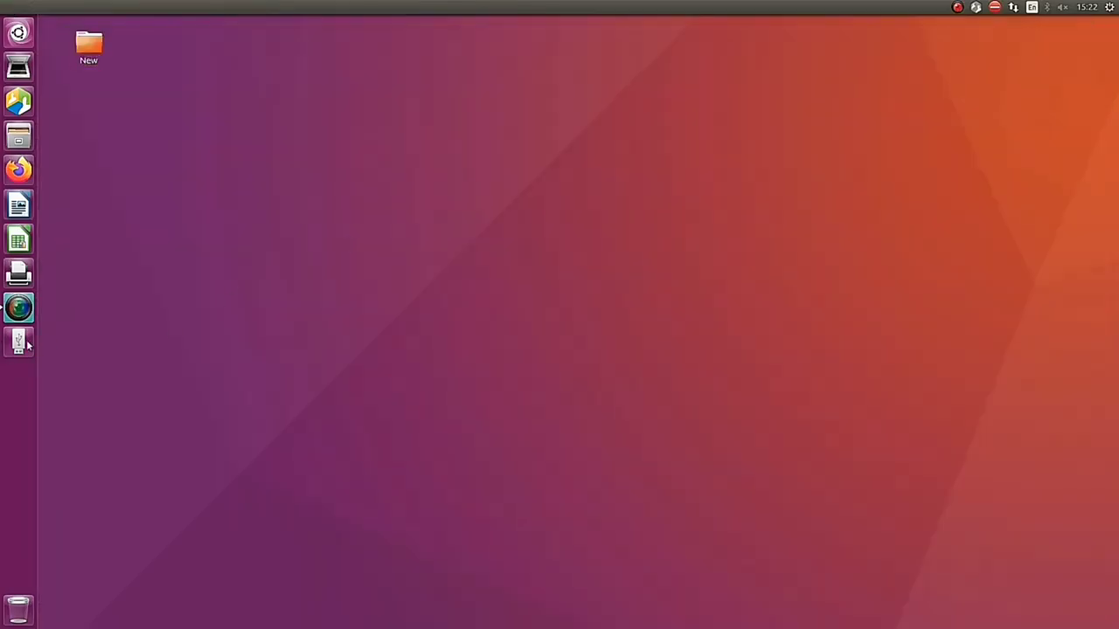
right_click(20, 343)
left_click(61, 395)
left_click(19, 140)
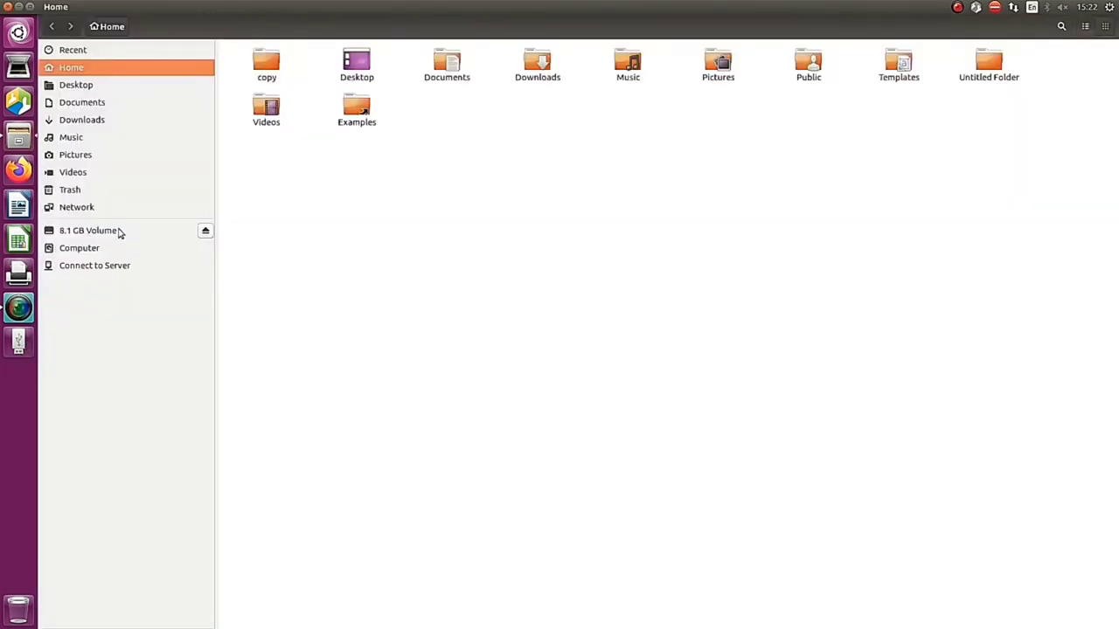
left_click(125, 231)
right_click(125, 231)
left_click(101, 186)
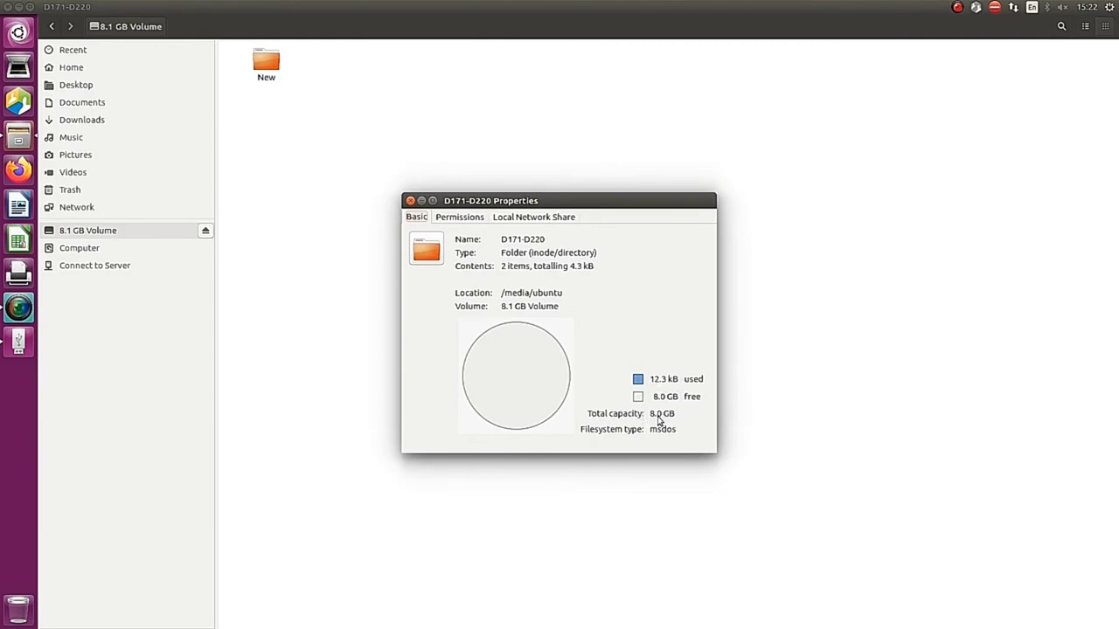
left_click(410, 201)
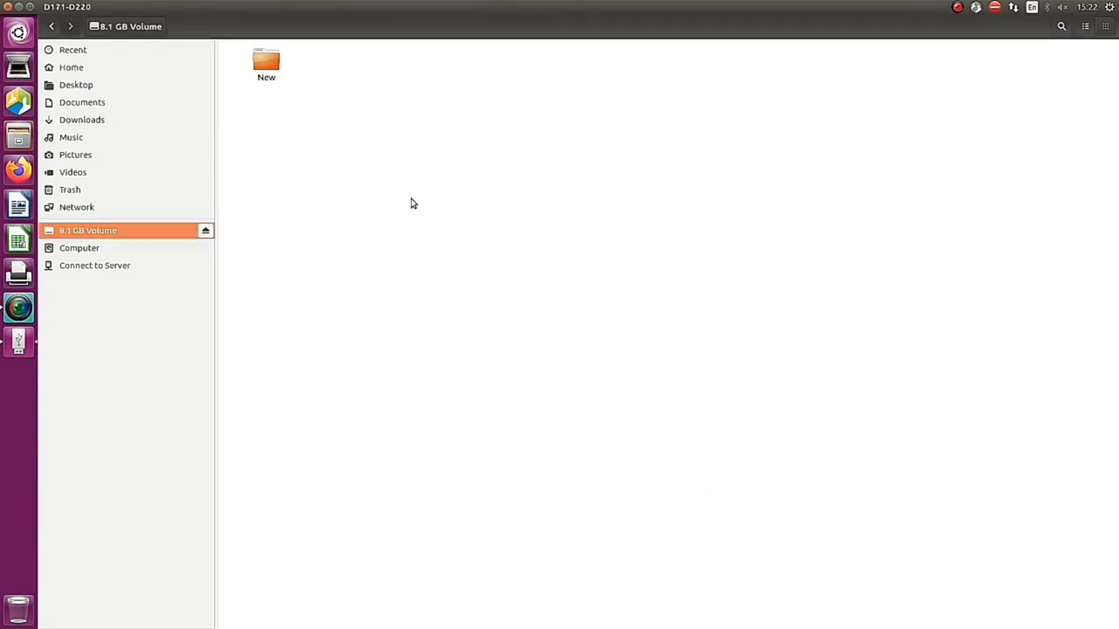
left_click(7, 6)
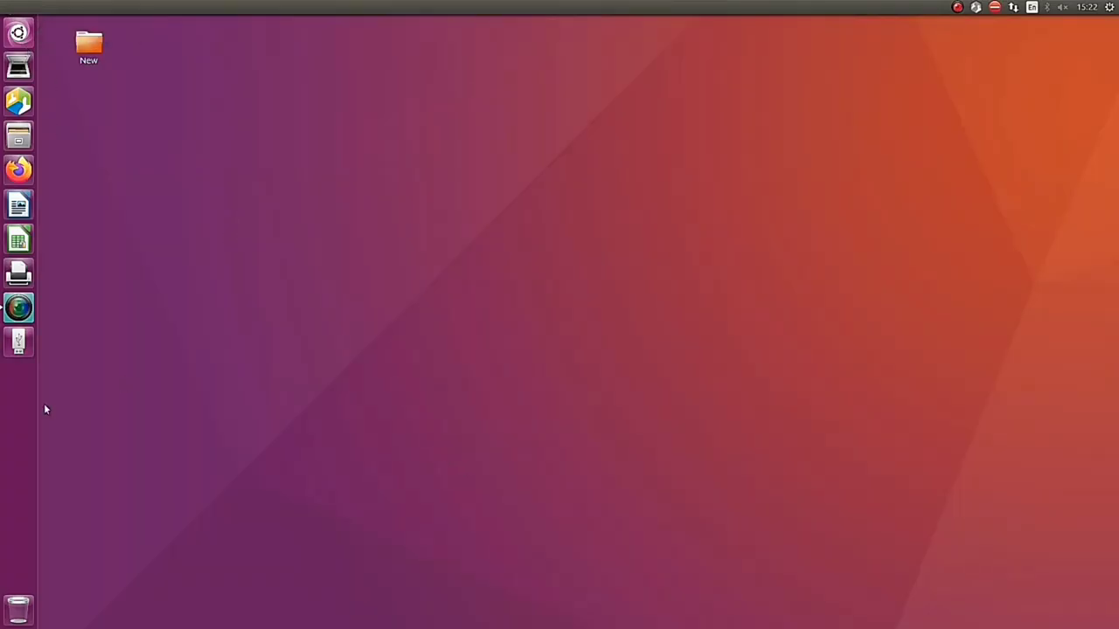
Step: Eject the 8.1 GB Volume from the USB drive's launcher menu
right_click(25, 353)
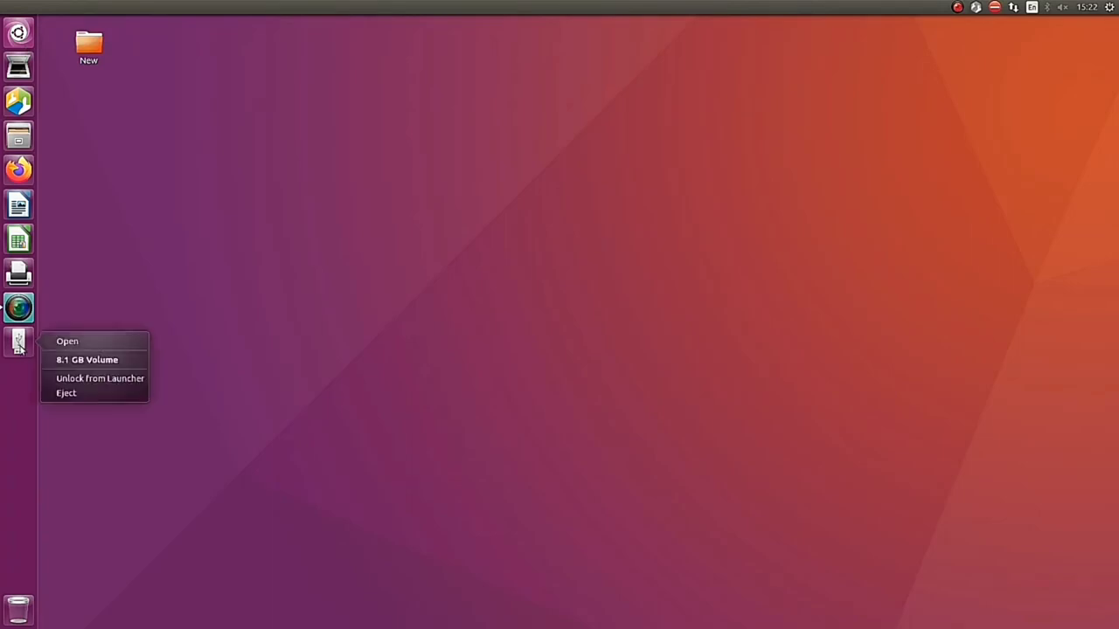
left_click(66, 396)
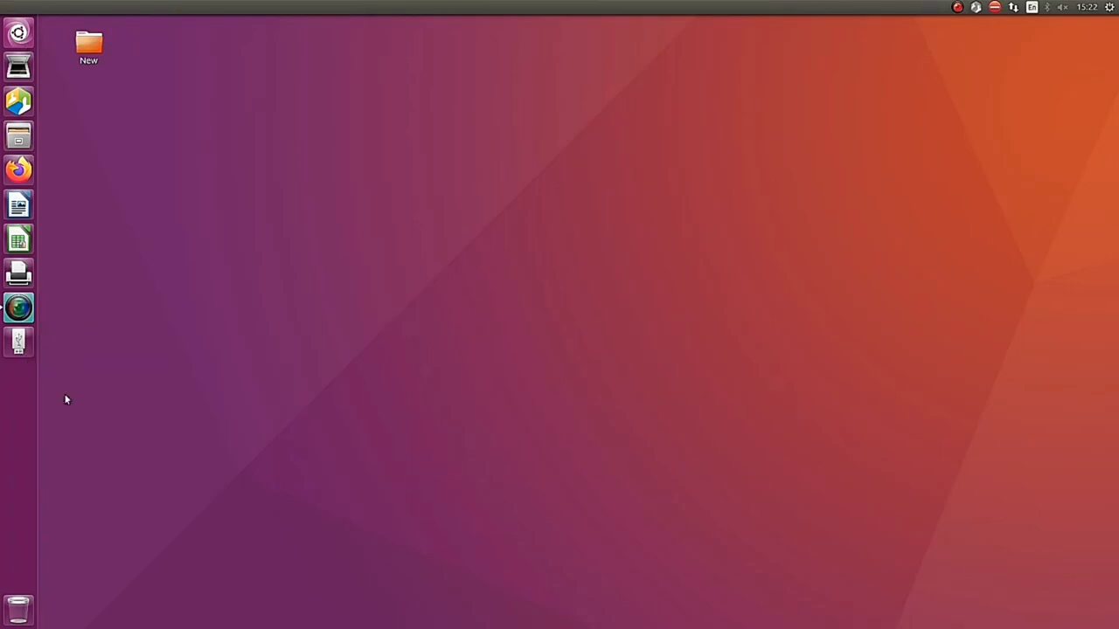